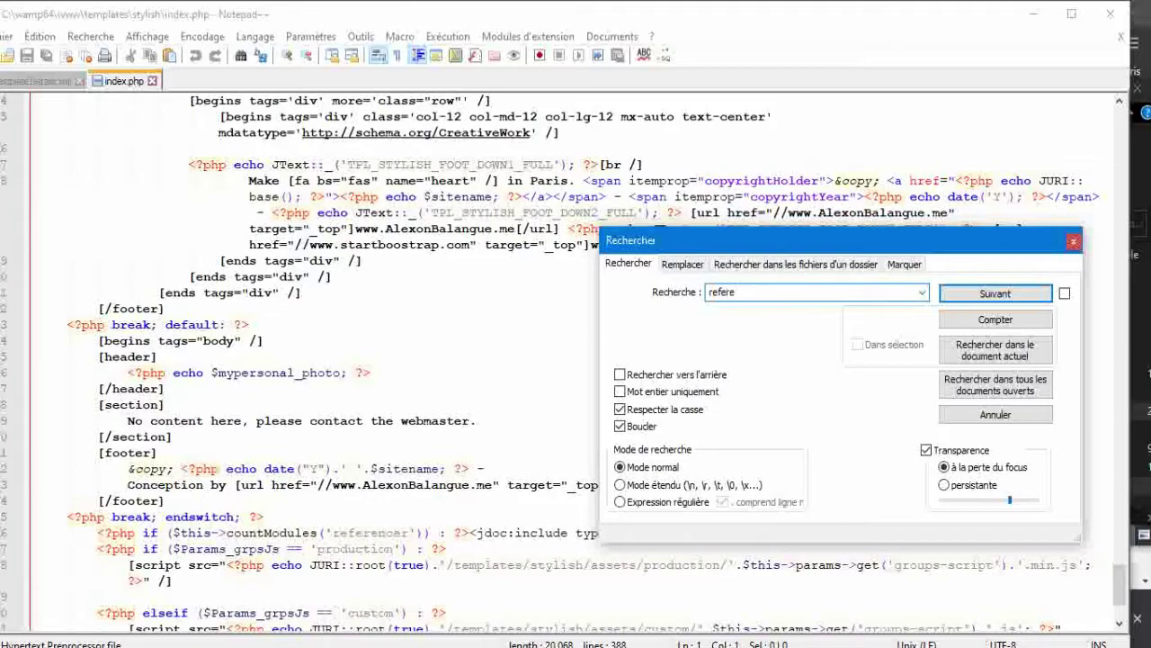
Step: Search index.php for "referencer" and close the search dialog
key(BackSpace)
text(ger)
key(BackSpace)
key(BackSpace)
key(BackSpace)
text(cer)
key(Return)
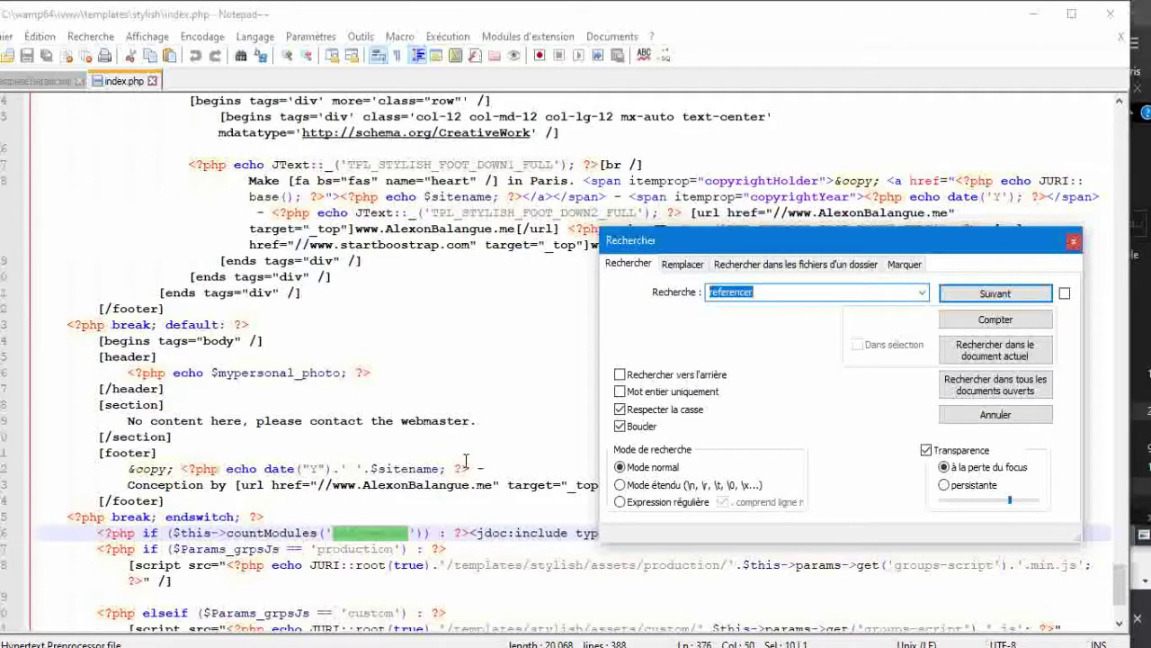
click(1073, 242)
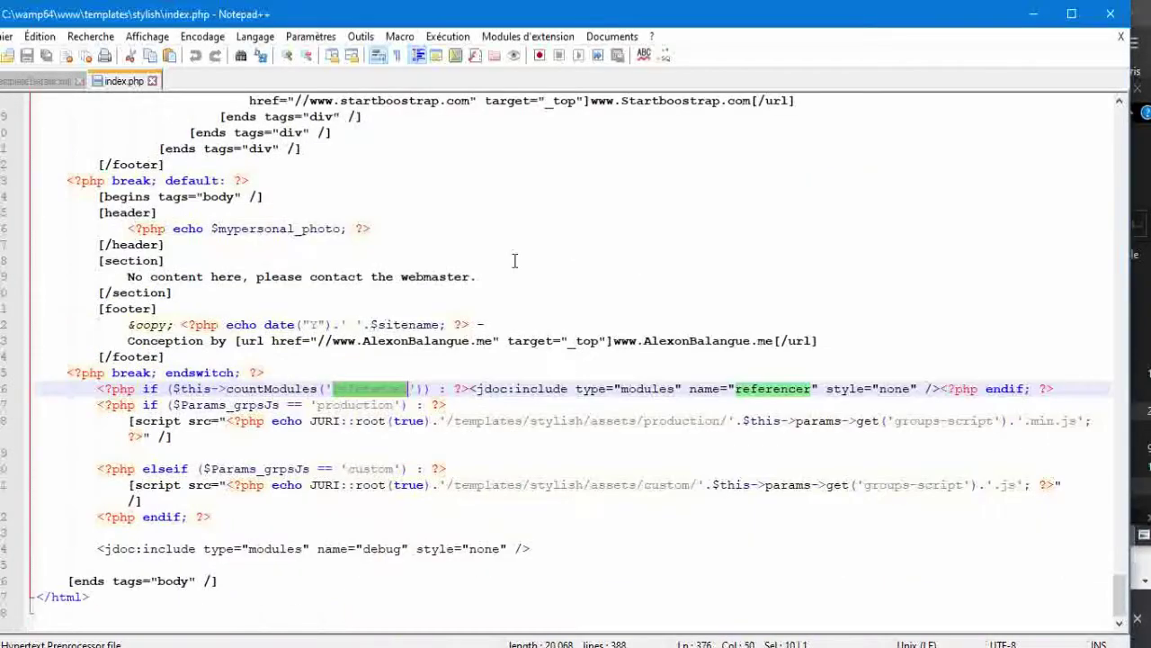
Step: Highlight the conditional code line in index.php that includes the "referencer" module position, along with the script block below it
drag(1054, 390, 260, 423)
right_click(260, 423)
key(Escape)
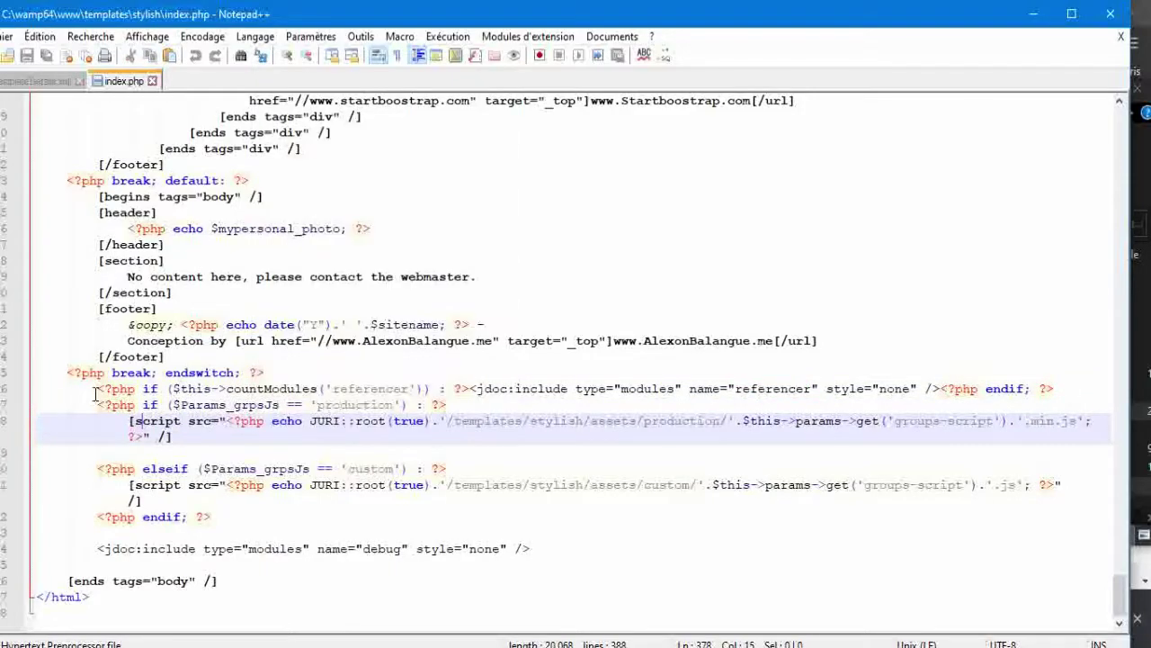
drag(97, 389, 567, 389)
shift+click(1092, 375)
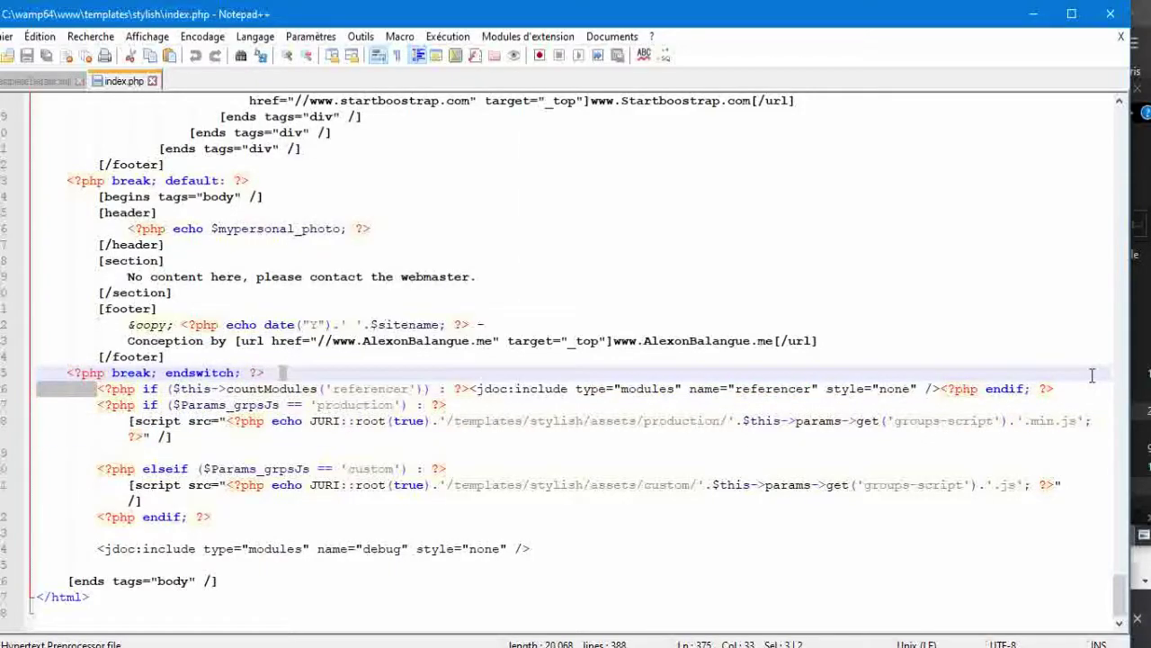
shift+click(1088, 388)
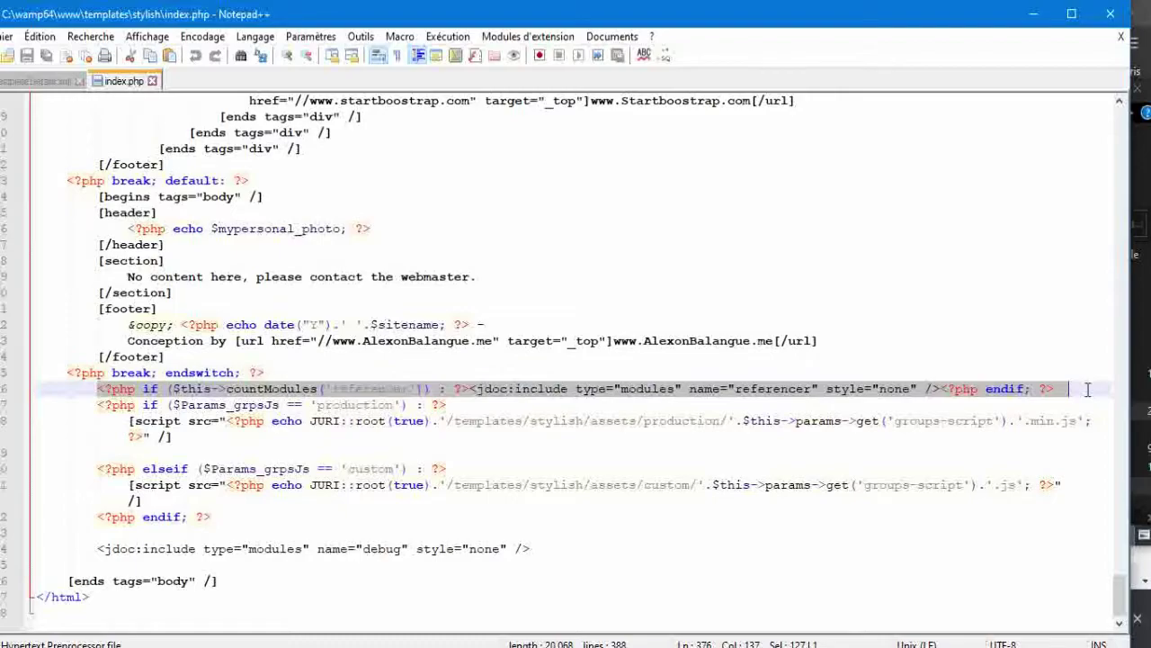
click(260, 394)
click(67, 532)
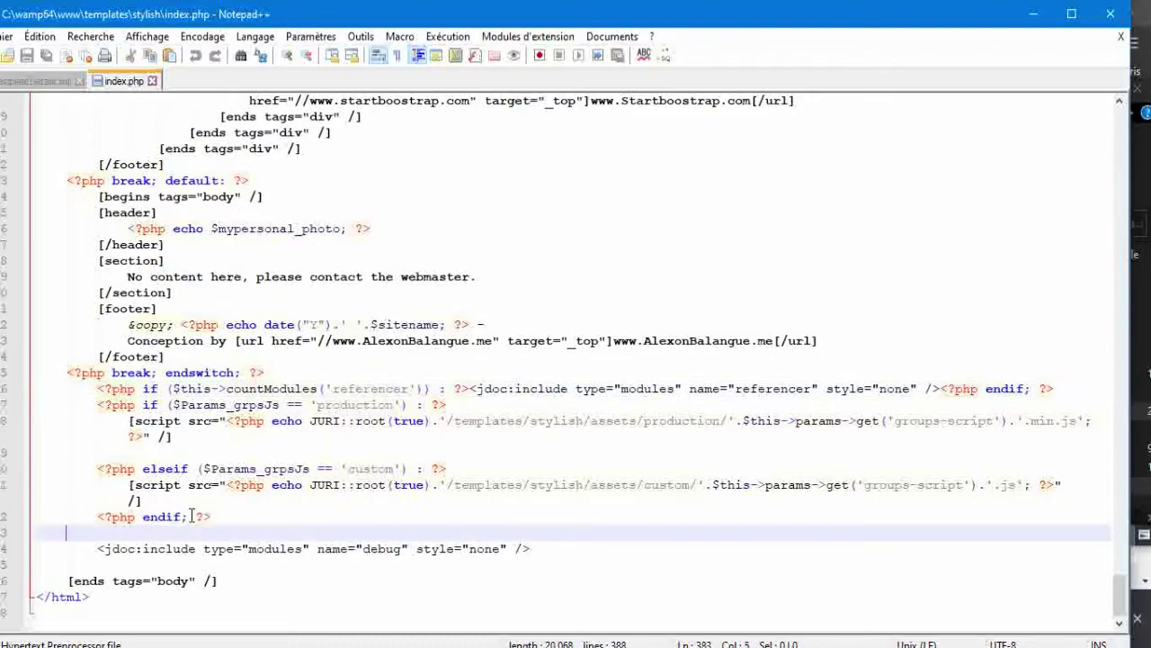
shift+click(97, 388)
Step: Switch to templateDetails.xml and highlight the "referencer" entry in the positions list
click(13, 81)
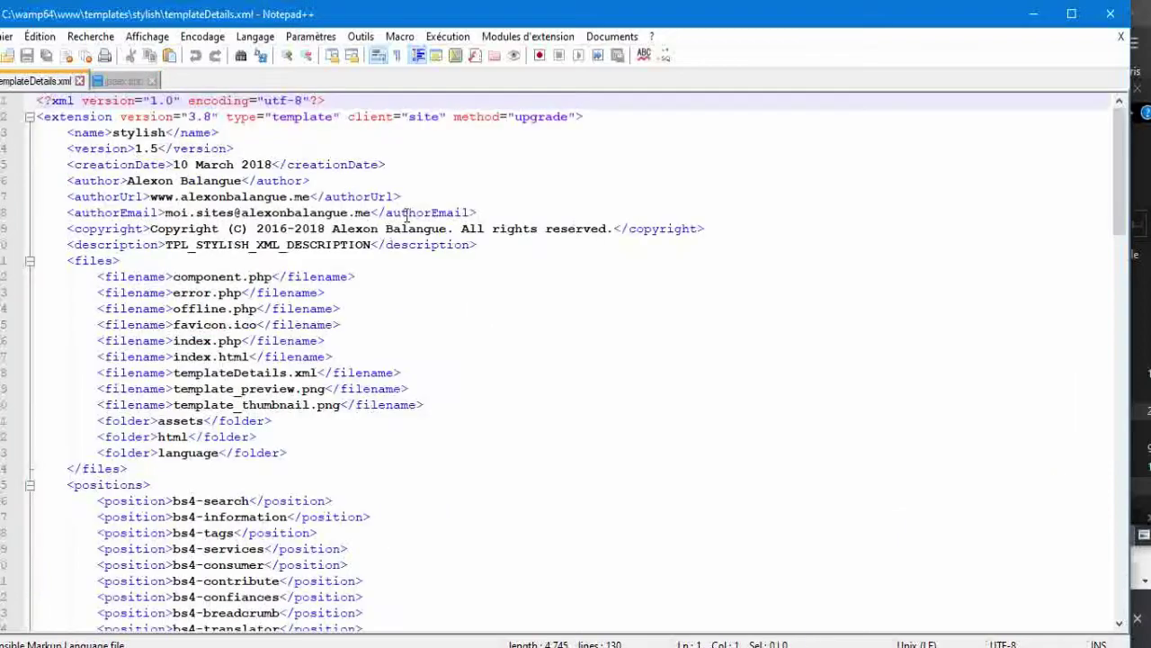
scroll(407, 216, down, 11)
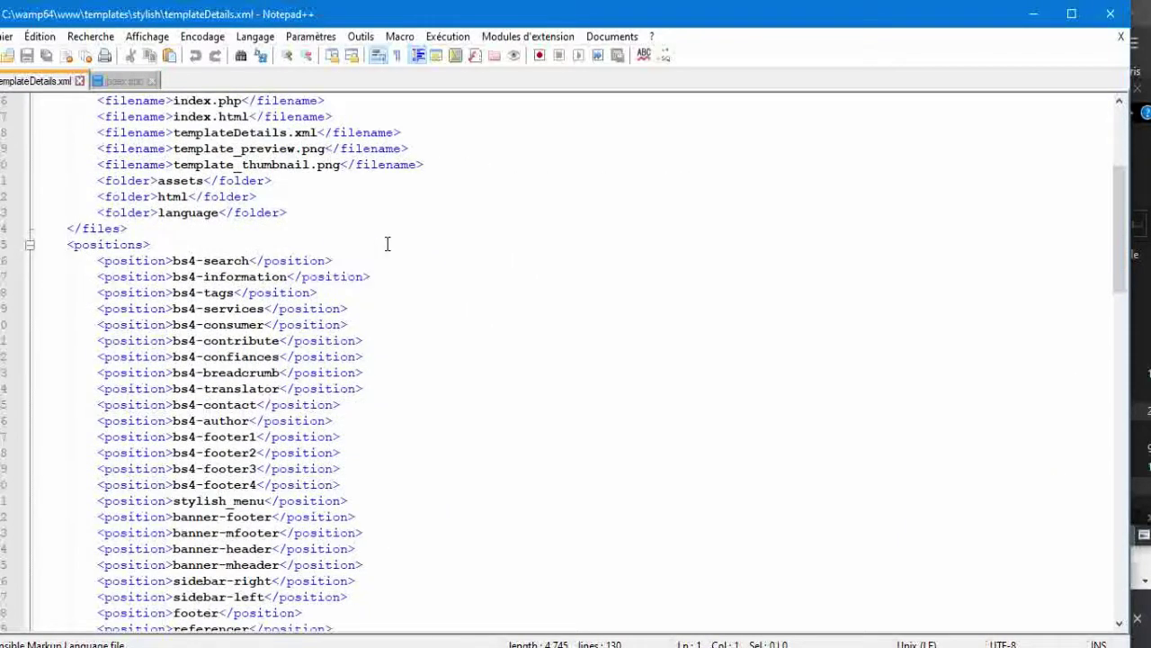
drag(120, 341, 271, 341)
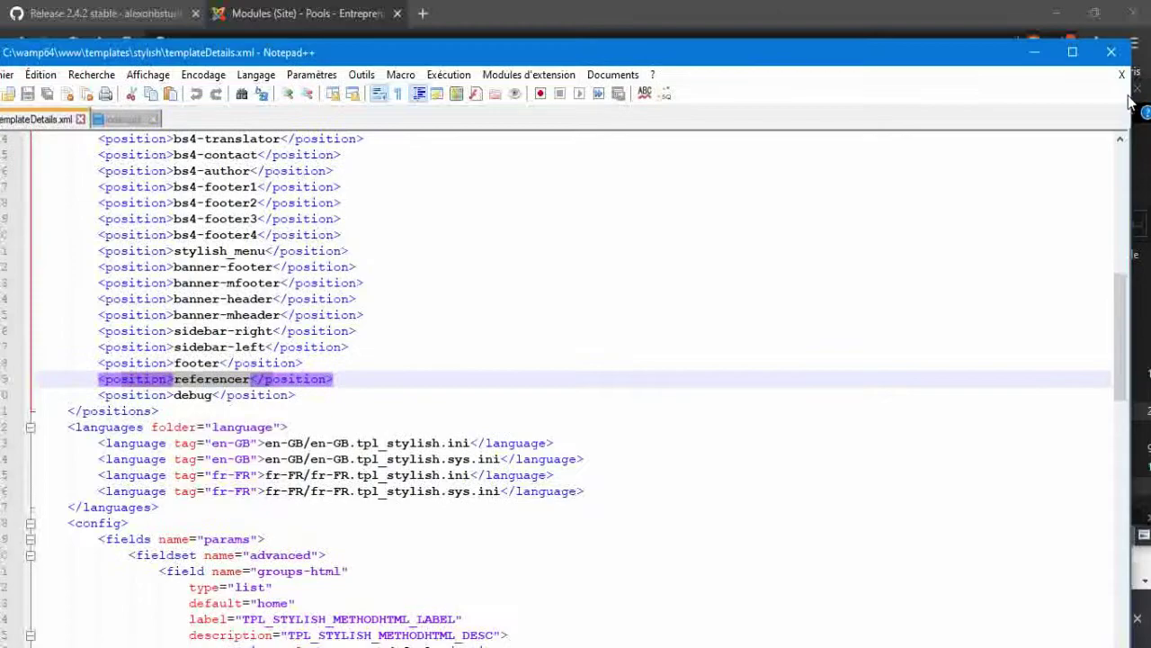
Step: Close the template files and Notepad++ to return to the Joomla modules list in the browser
click(1121, 75)
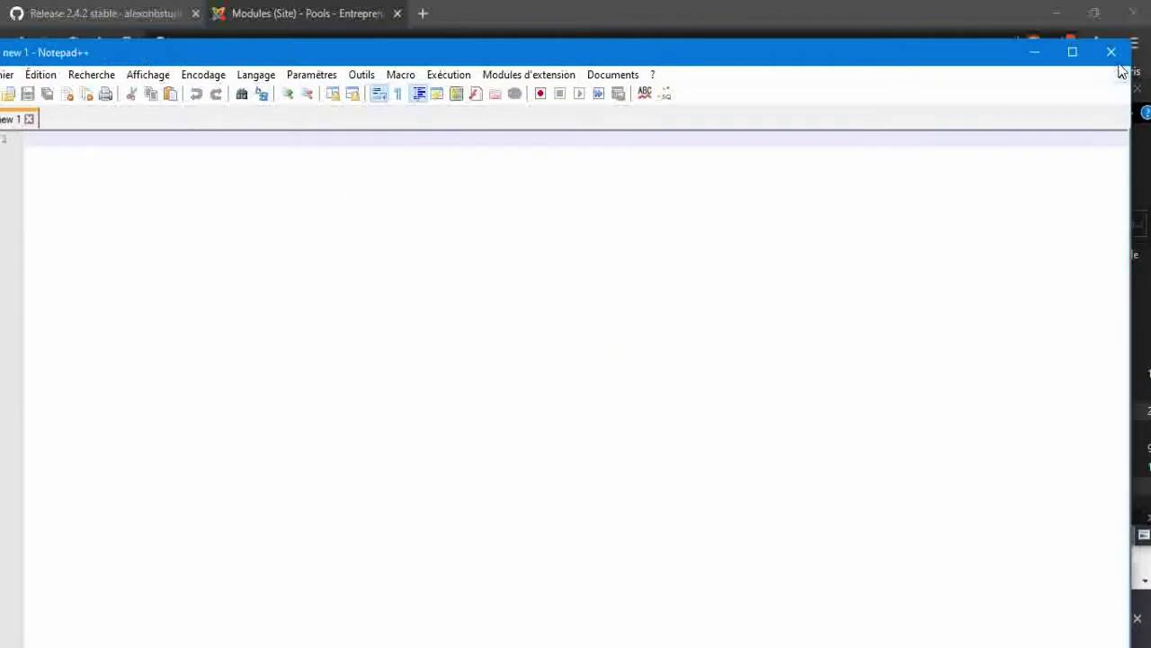
click(1112, 52)
click(584, 8)
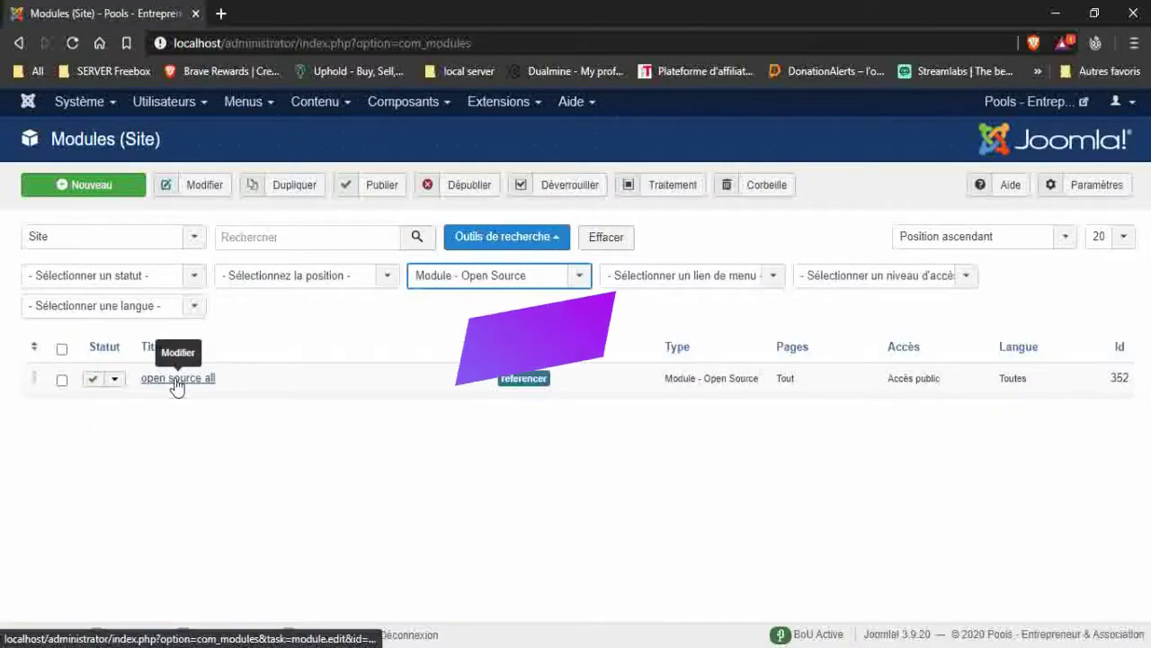
Step: Open the "open source all" module for editing and check the available choices for Votre site
click(177, 378)
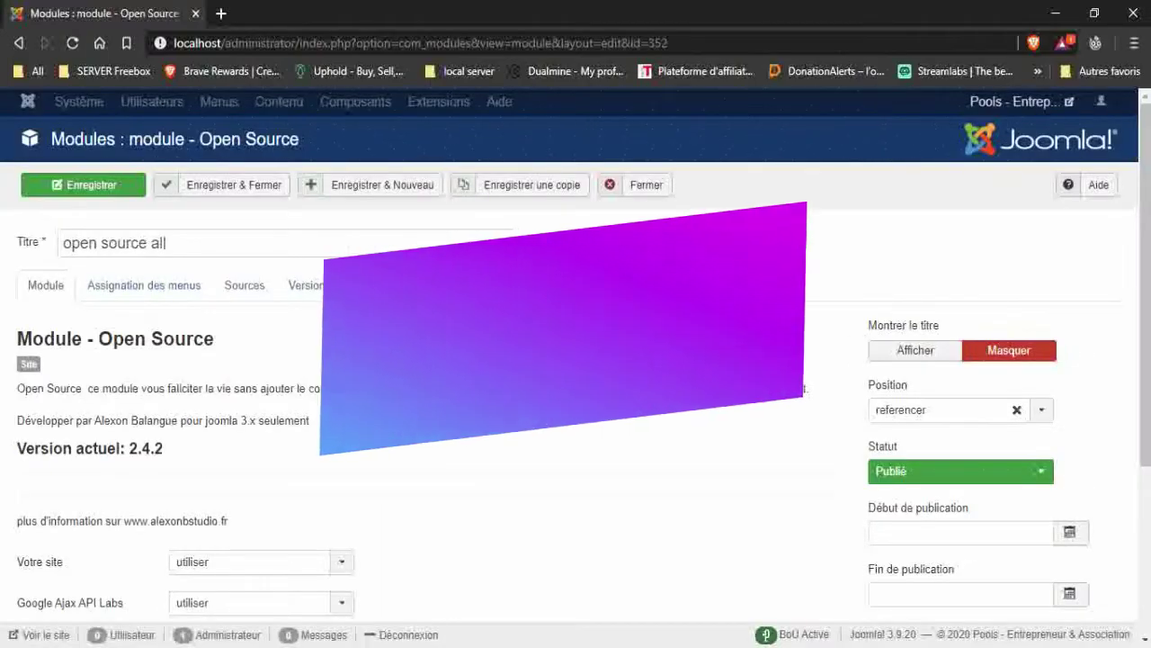
scroll(576, 360, down, 3)
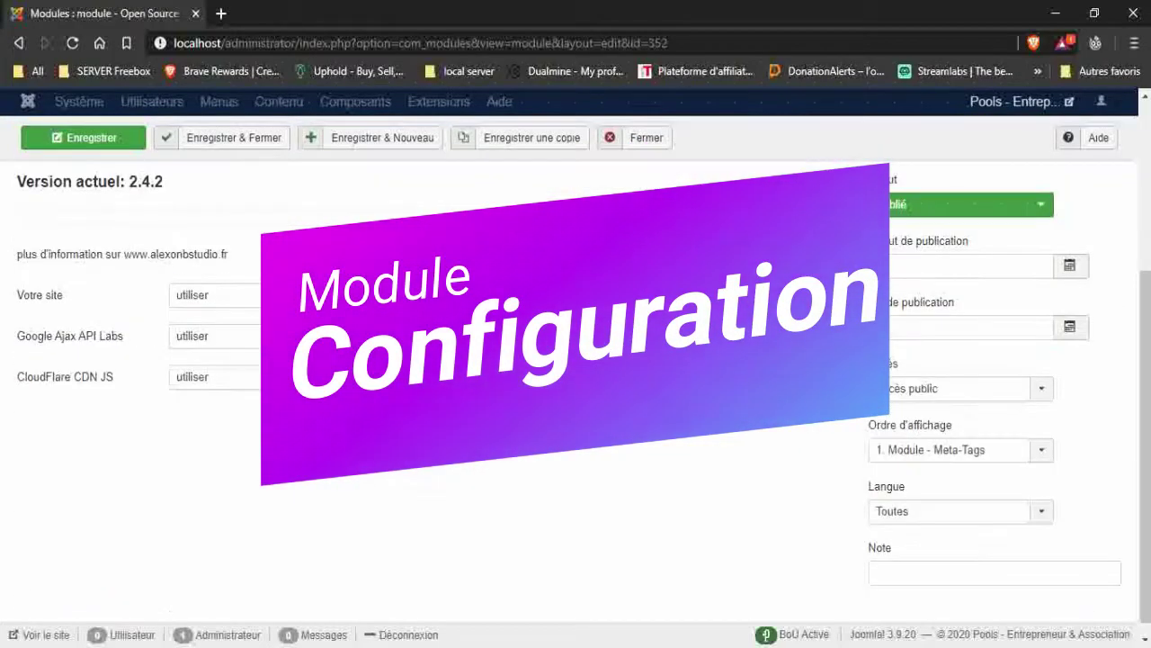
click(261, 295)
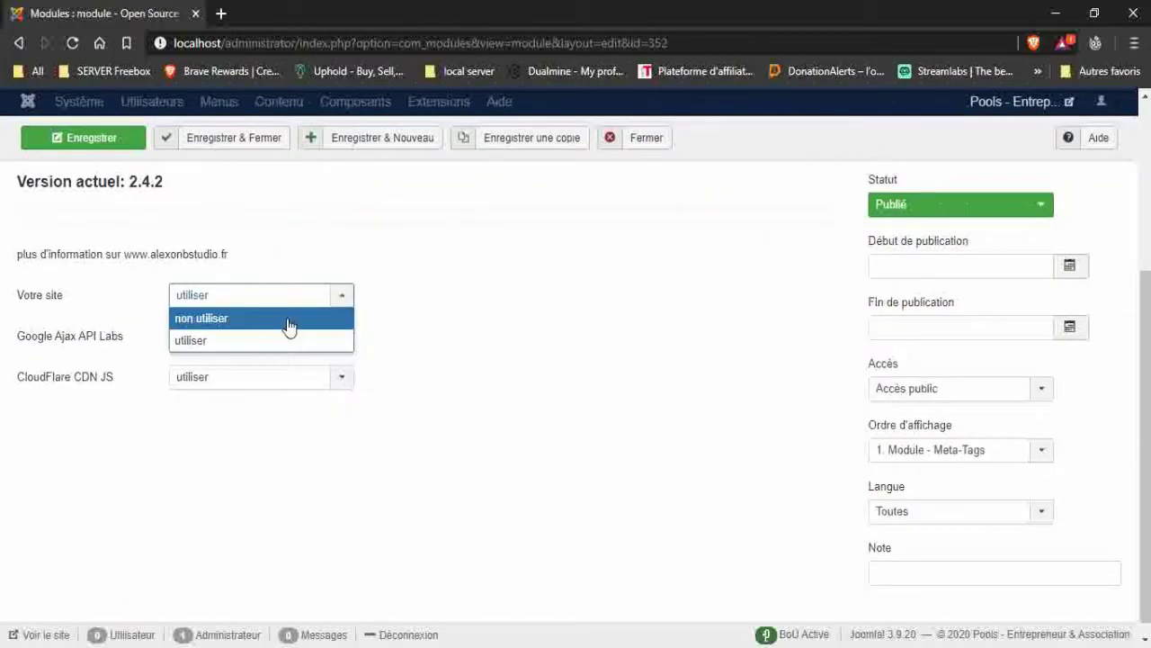
click(646, 439)
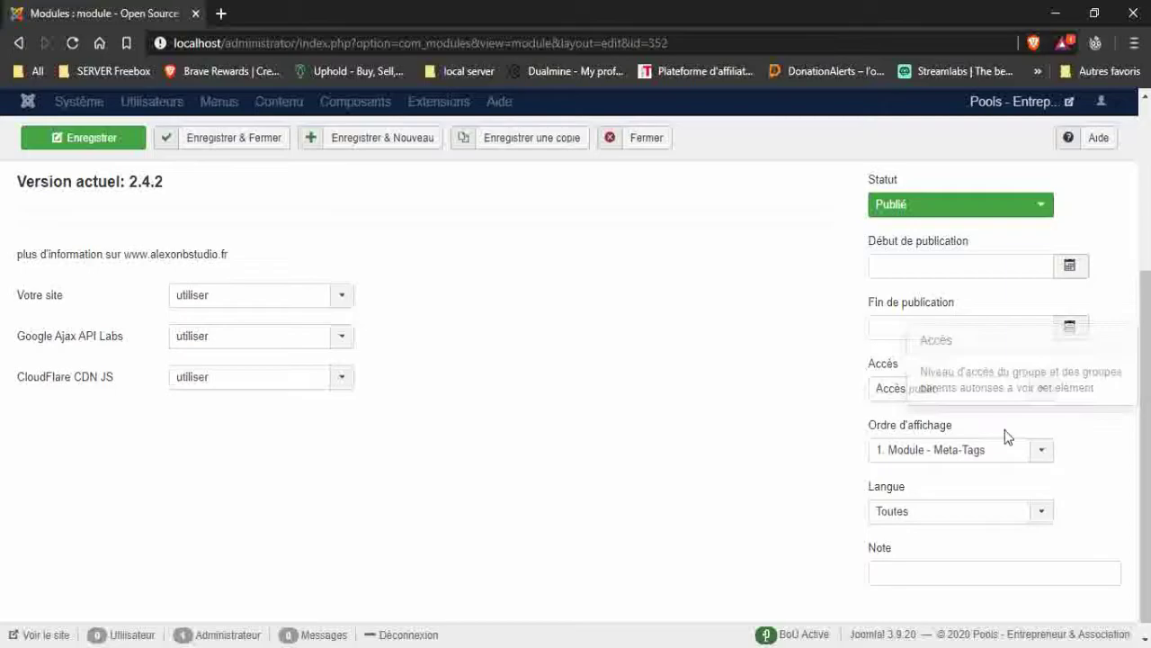
Step: Find "refe" among the module positions and set the position to Referencer [referencer] under Stylish
scroll(1070, 416, up, 2)
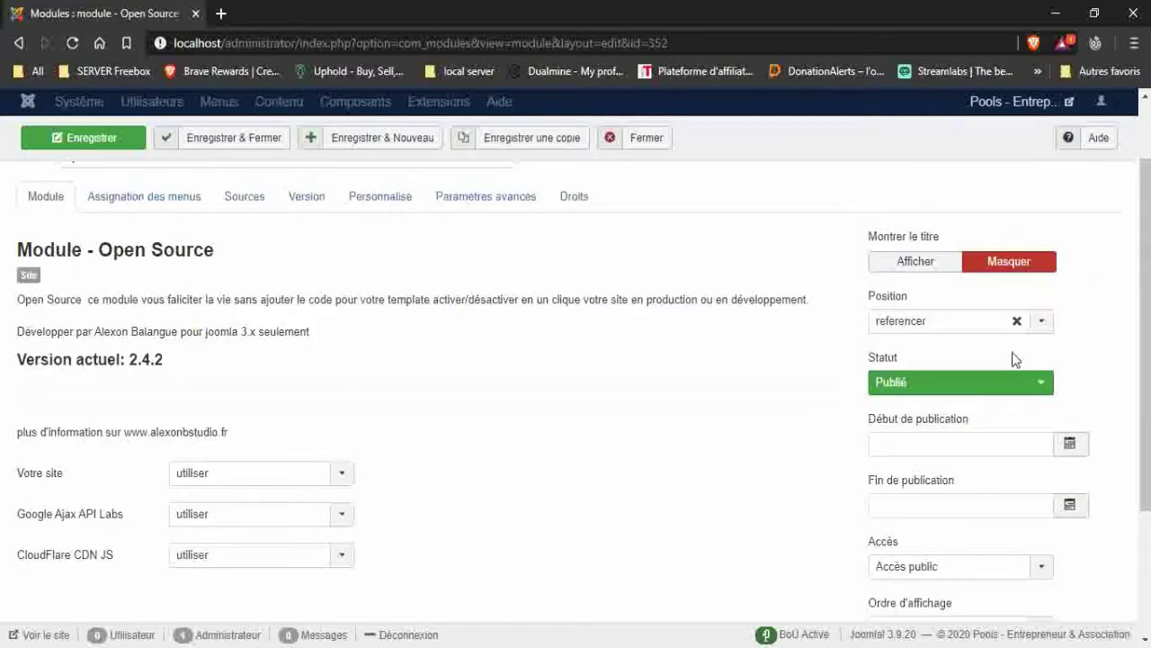
click(1037, 329)
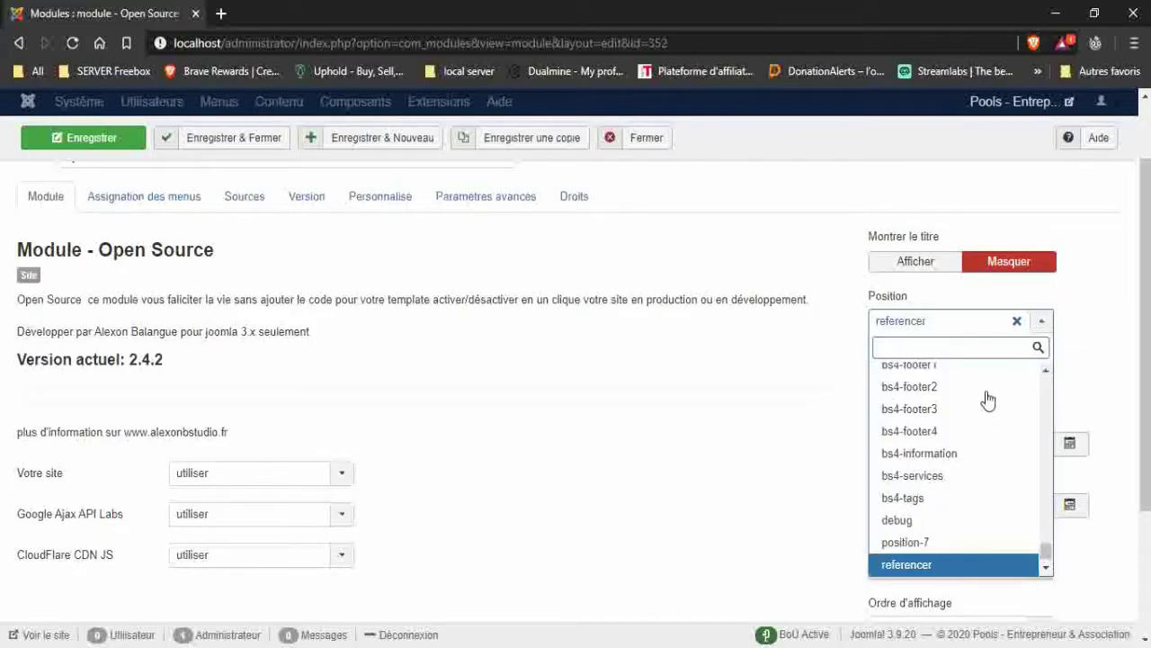
scroll(984, 402, down, 1)
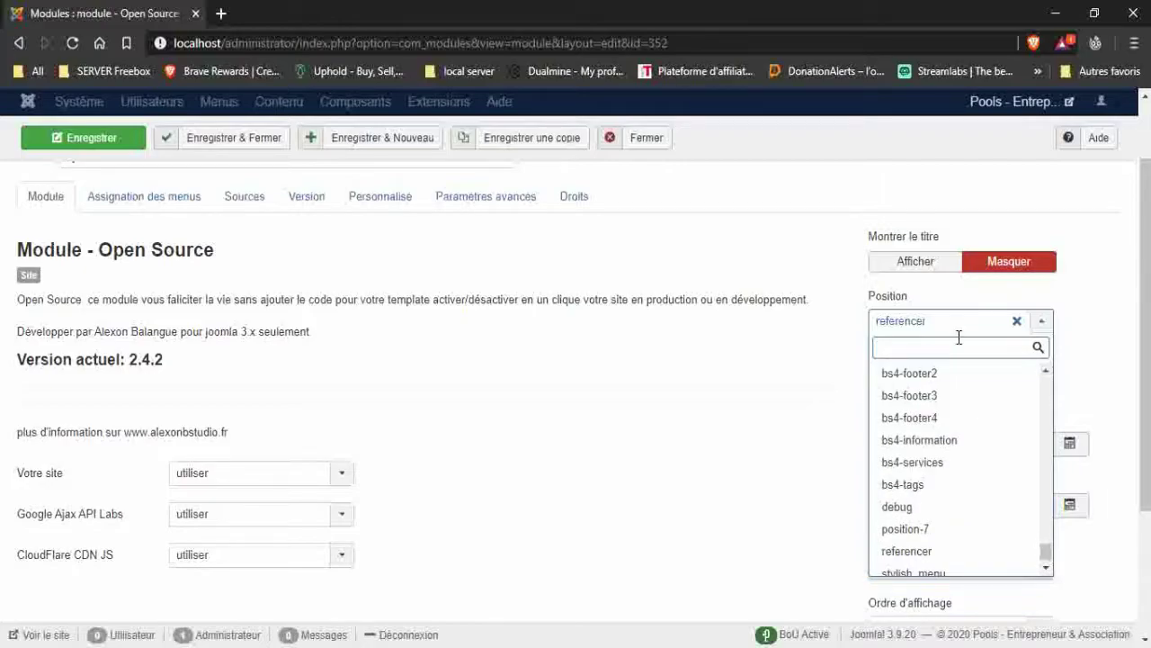
text(refe)
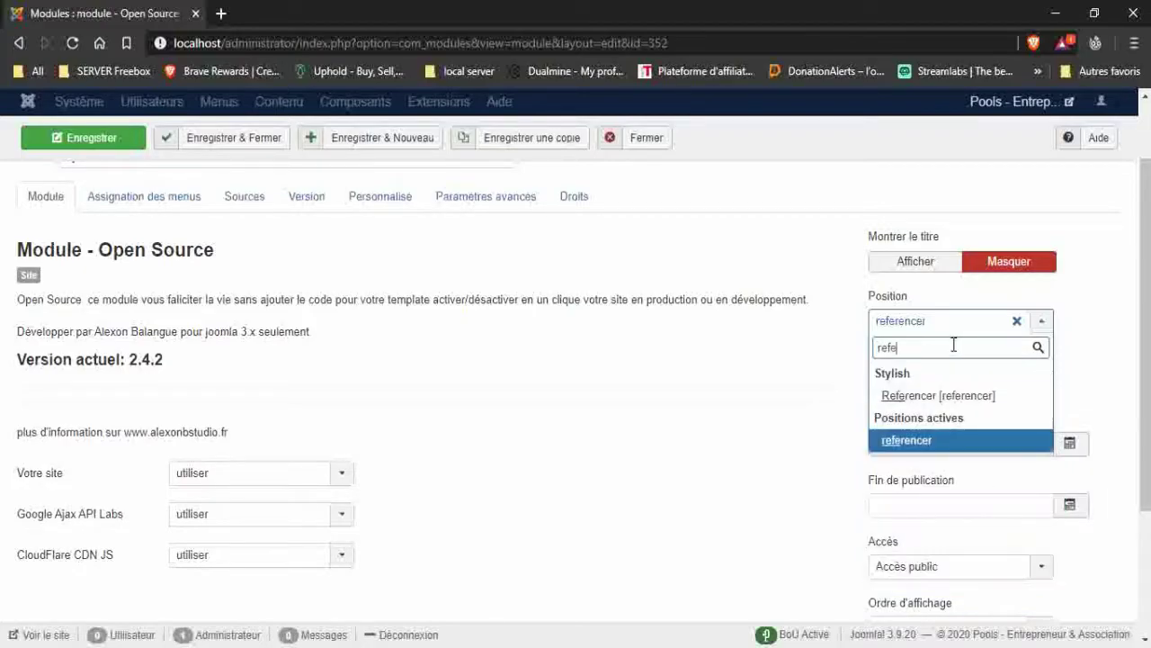
click(962, 400)
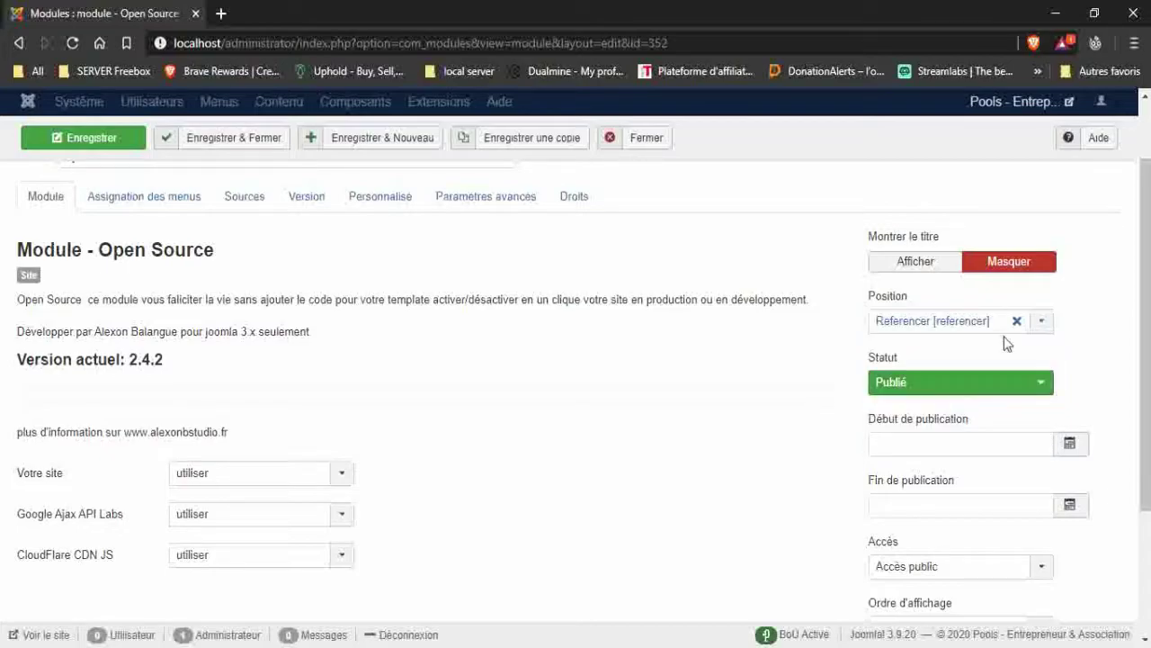
Step: Review the remaining module settings and the page choices offered in the menu assignment
scroll(570, 474, down, 3)
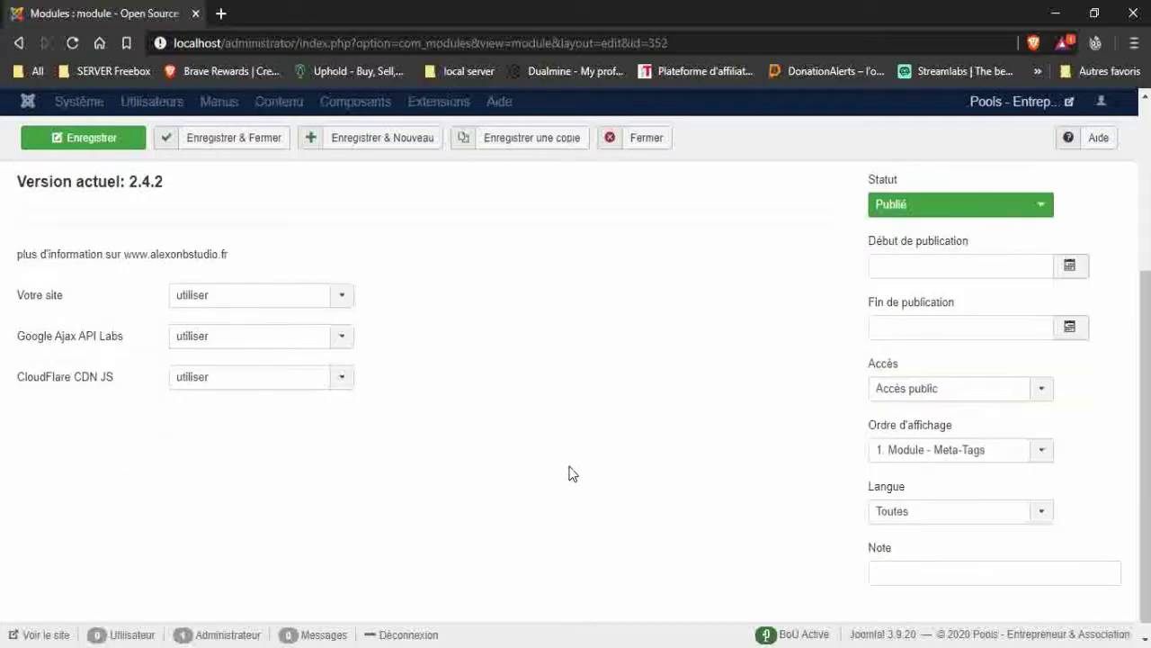
scroll(570, 474, up, 3)
click(117, 196)
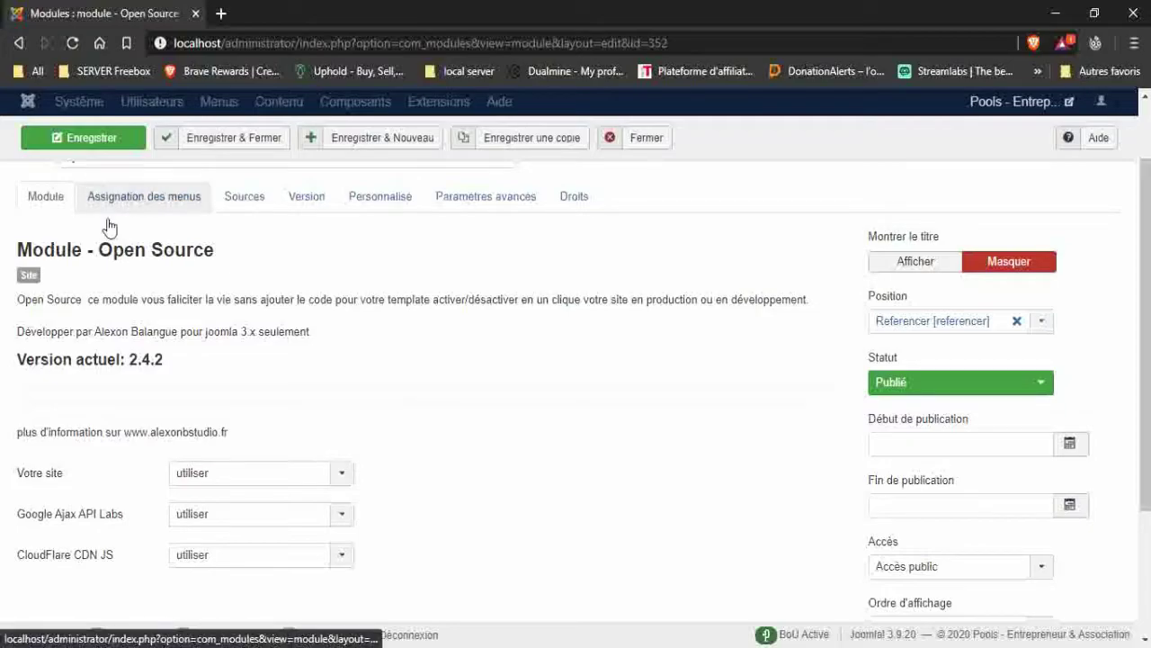
click(330, 239)
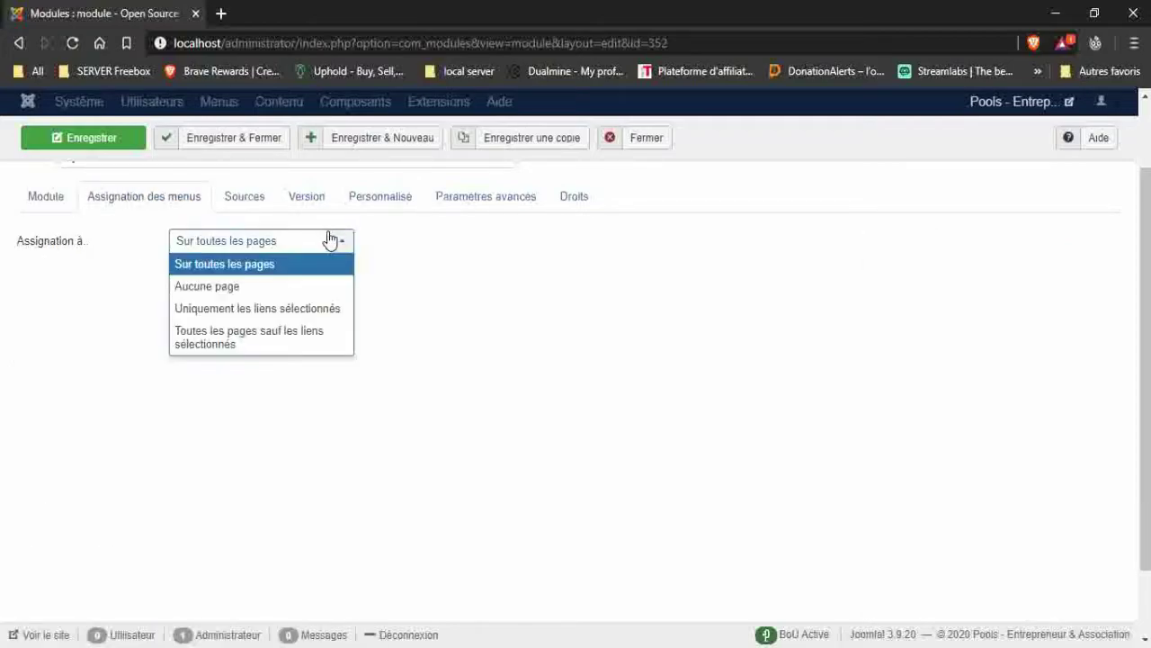
click(461, 324)
Step: Set the aos, OwlCarousel, venobox and Jquery isotope sources to "utiliser"
click(254, 203)
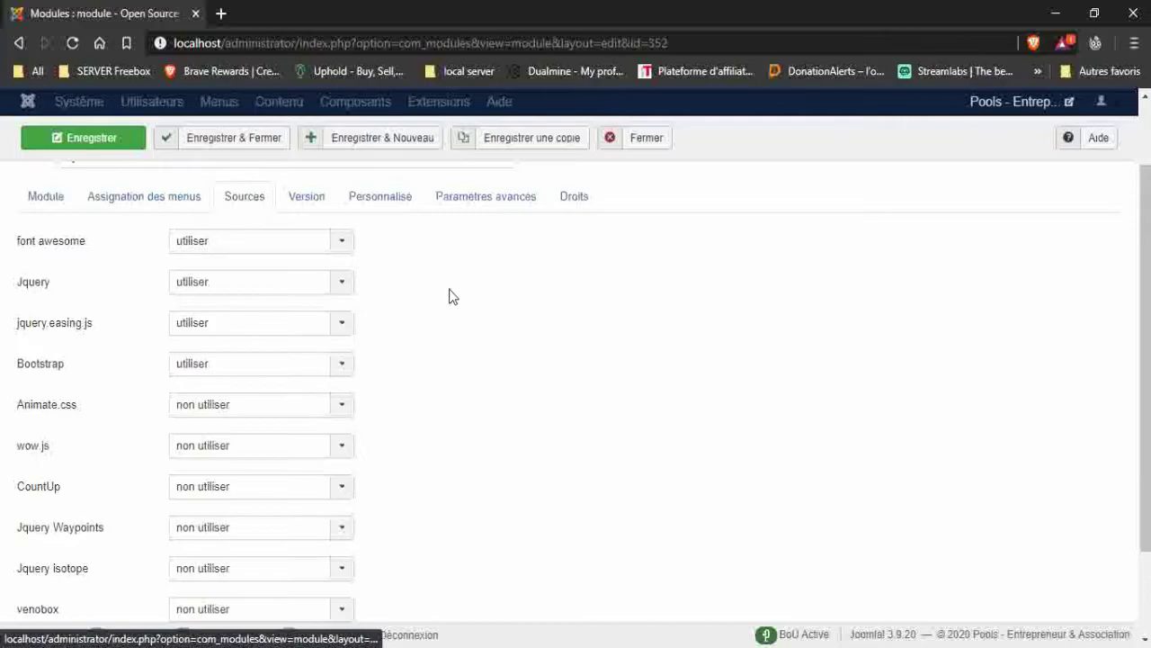
scroll(483, 286, down, 1)
click(345, 574)
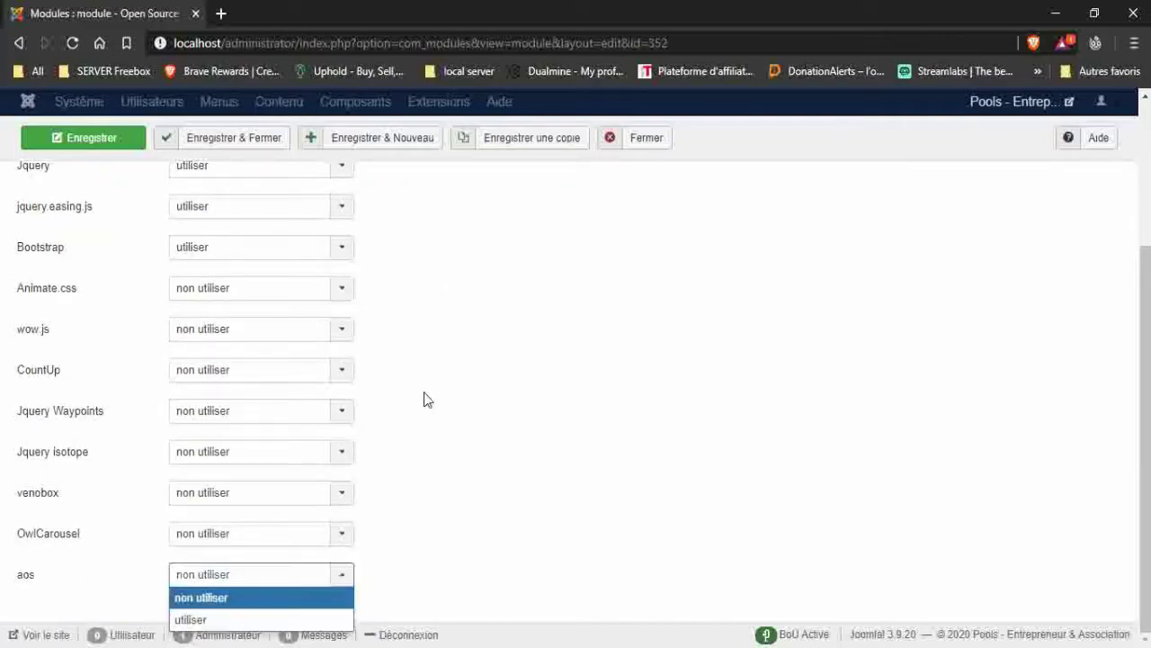
click(329, 619)
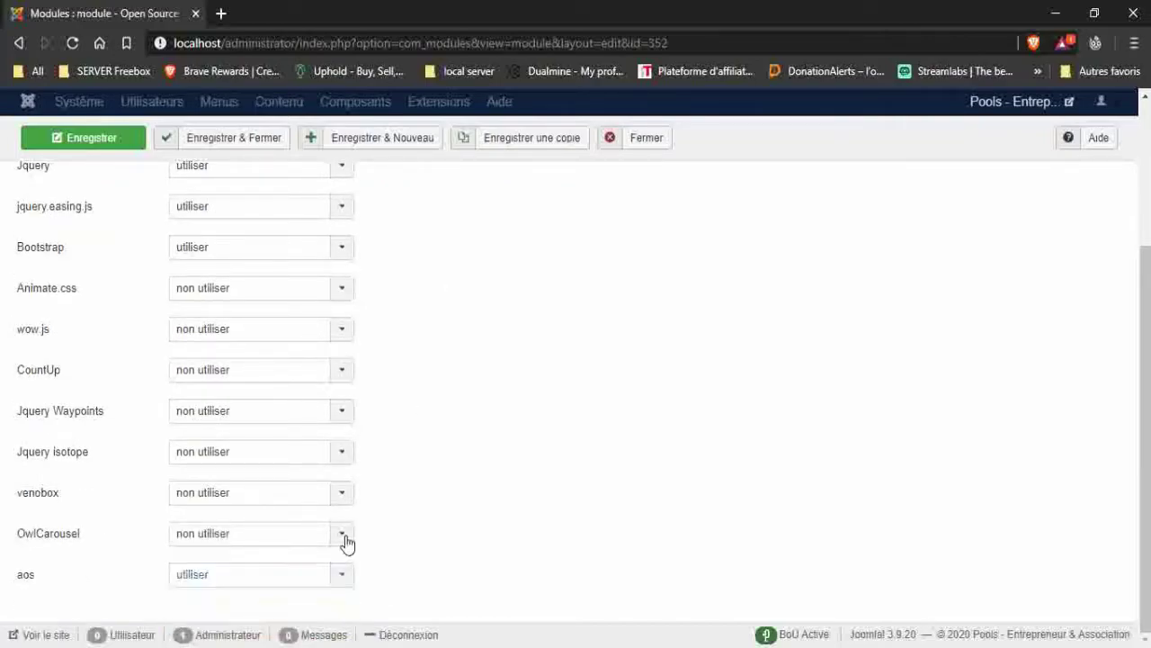
click(346, 540)
click(311, 586)
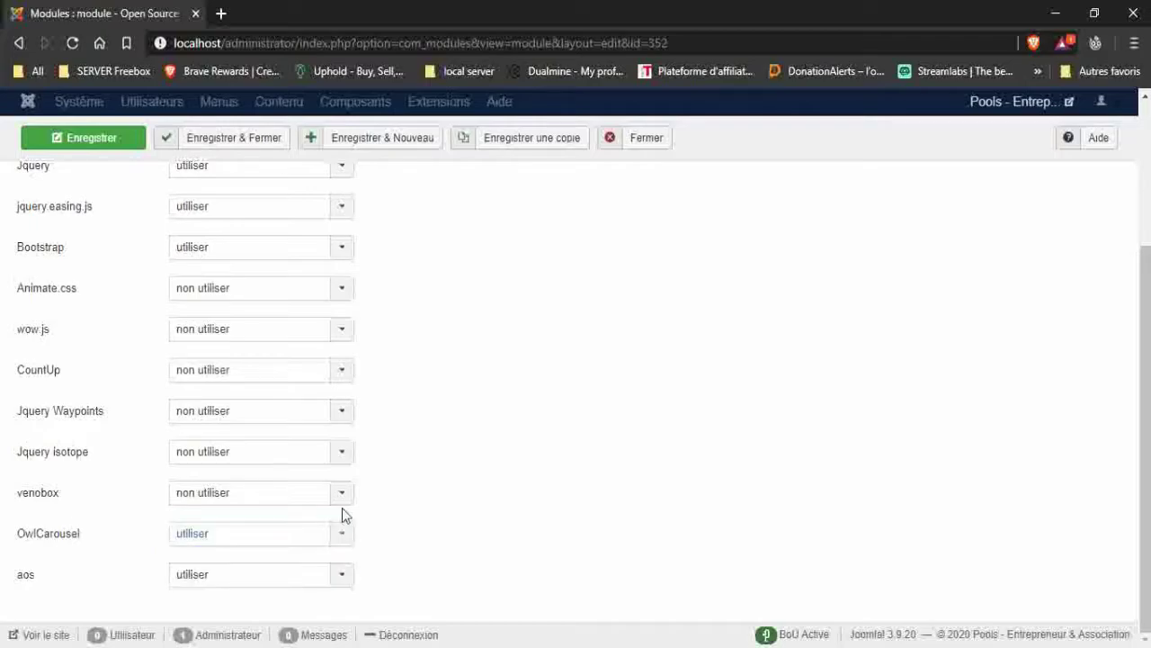
click(342, 501)
click(317, 534)
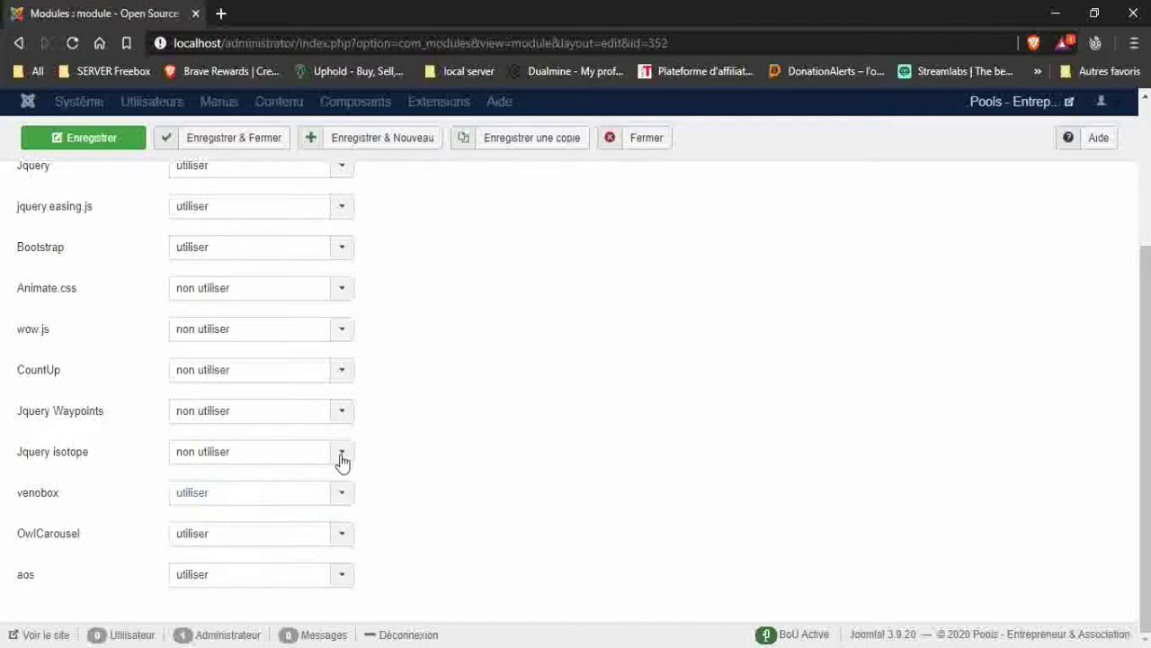
click(341, 461)
click(309, 496)
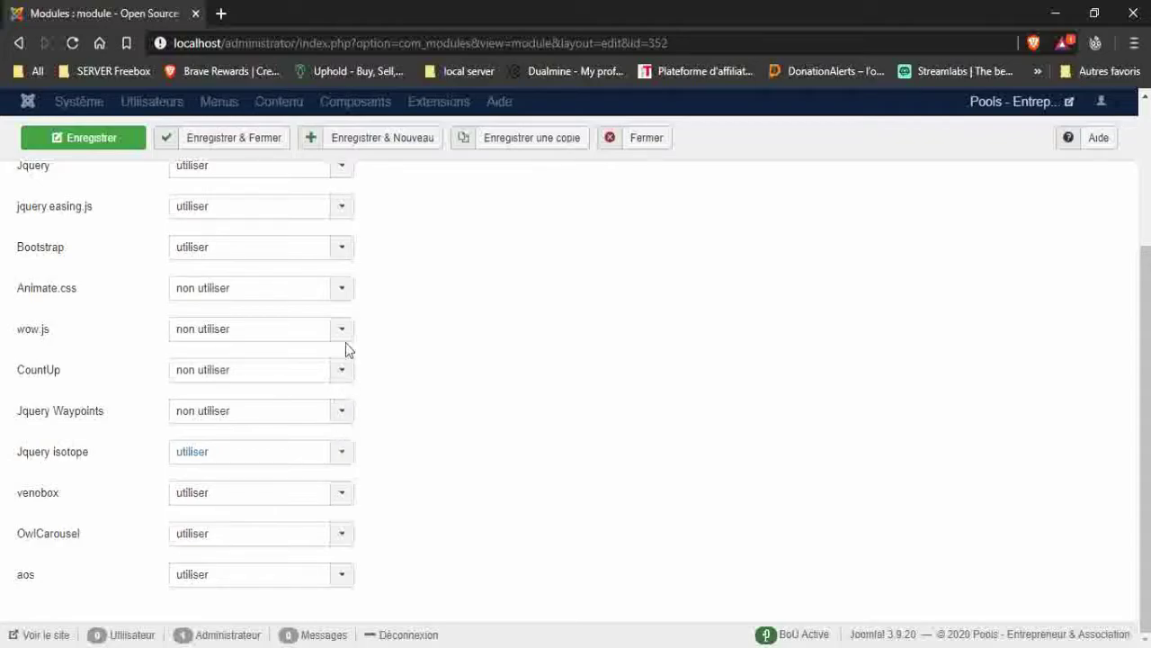
Step: Check the usage choices for the Bootstrap and jquery.easing.js sources, keeping both on "utiliser"
scroll(426, 455, up, 1)
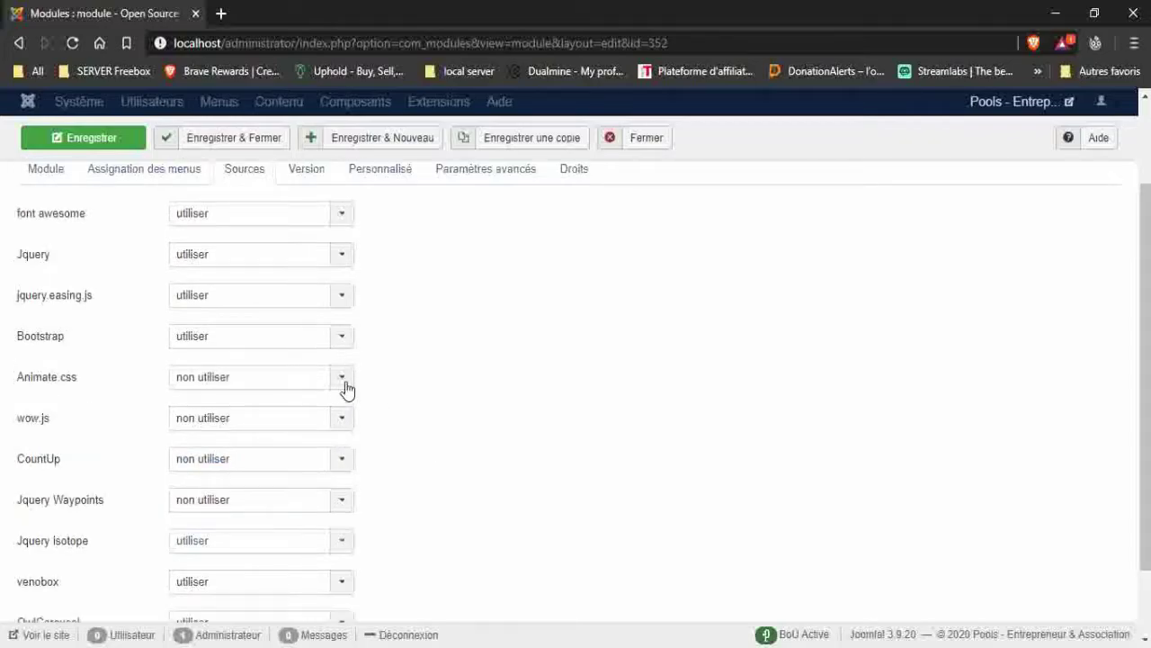
click(342, 337)
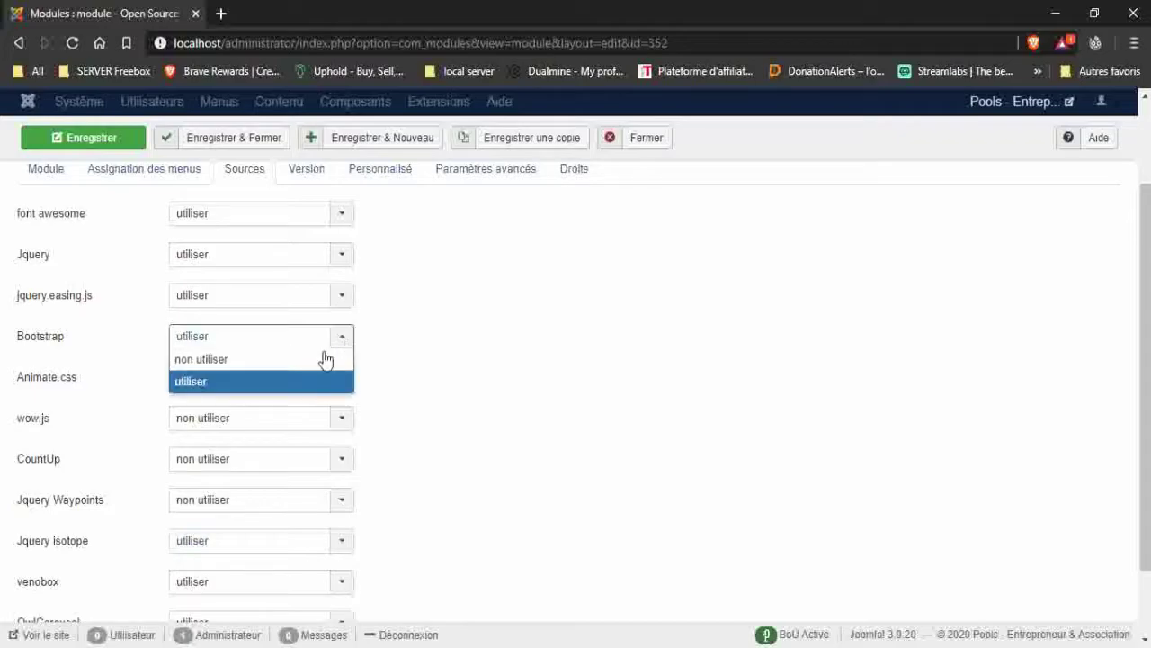
click(400, 373)
click(333, 299)
click(297, 336)
scroll(156, 357, up, 1)
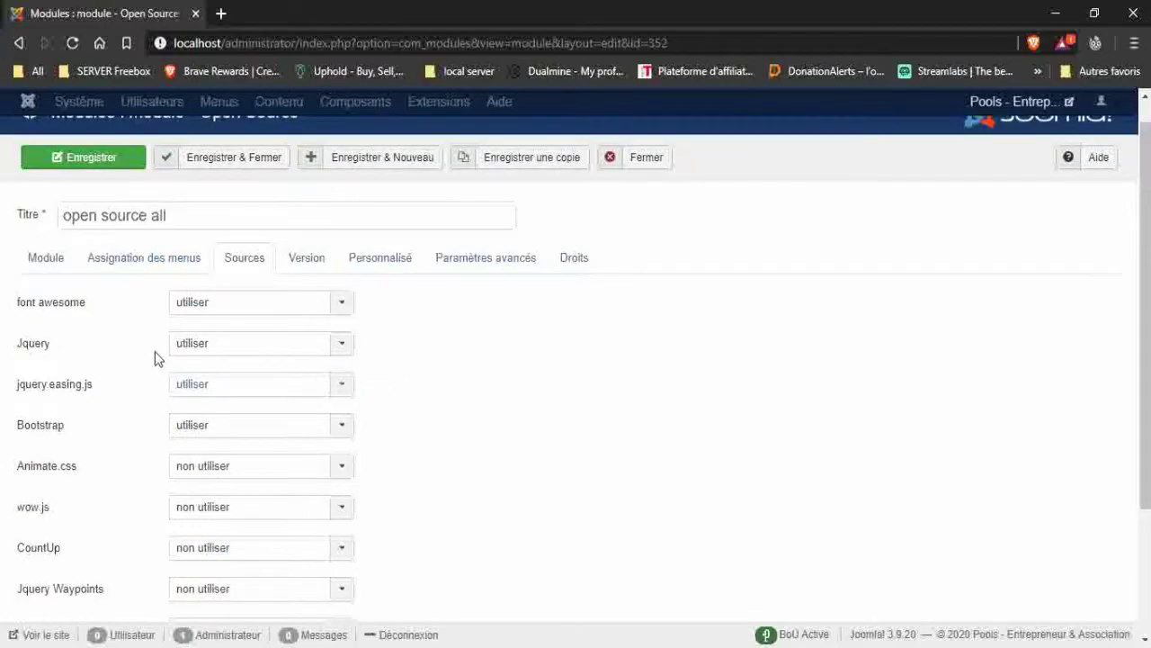
Step: Examine the library version numbers configured for the module, from font awesome down to aos
click(306, 257)
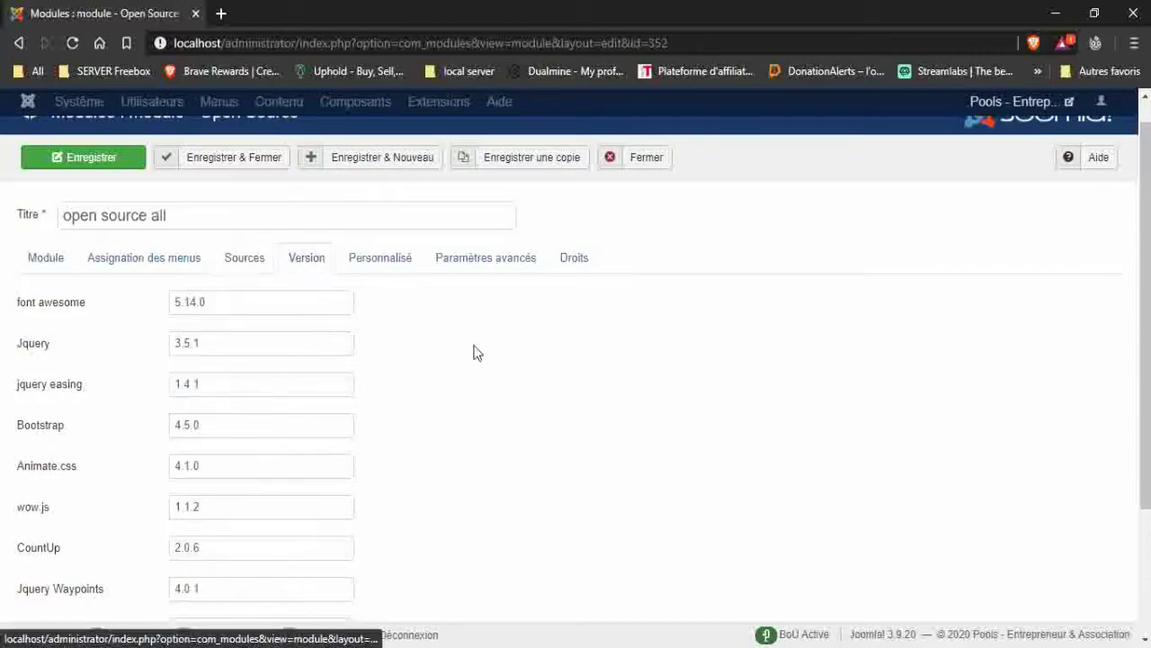
scroll(476, 350, down, 1)
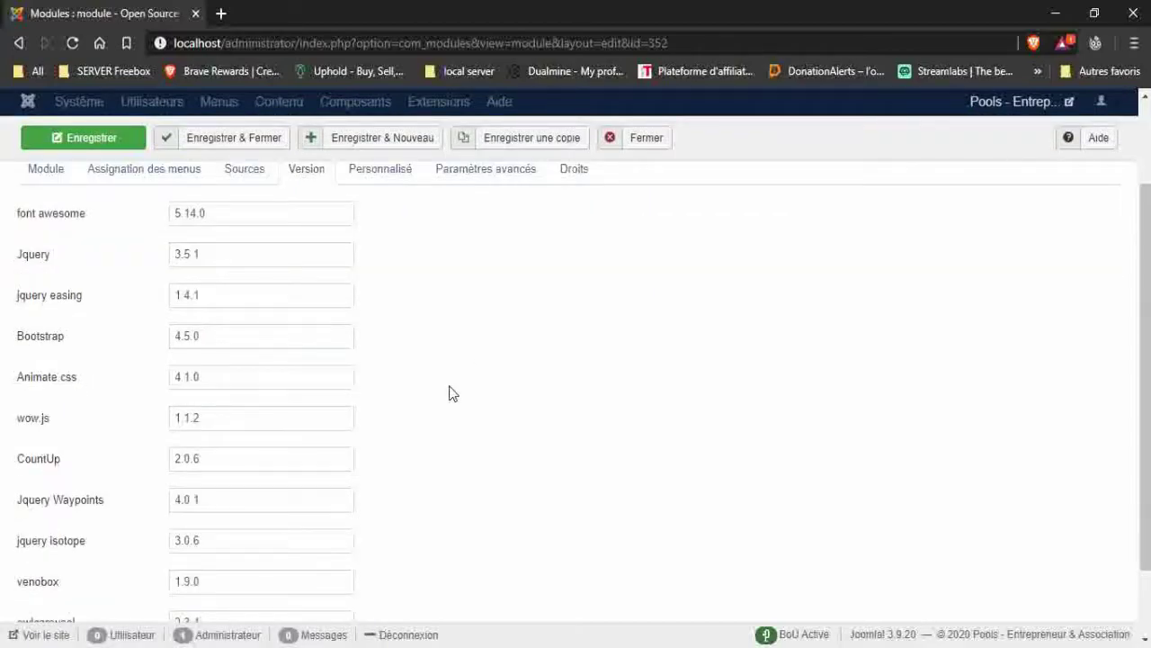
scroll(337, 393, down, 1)
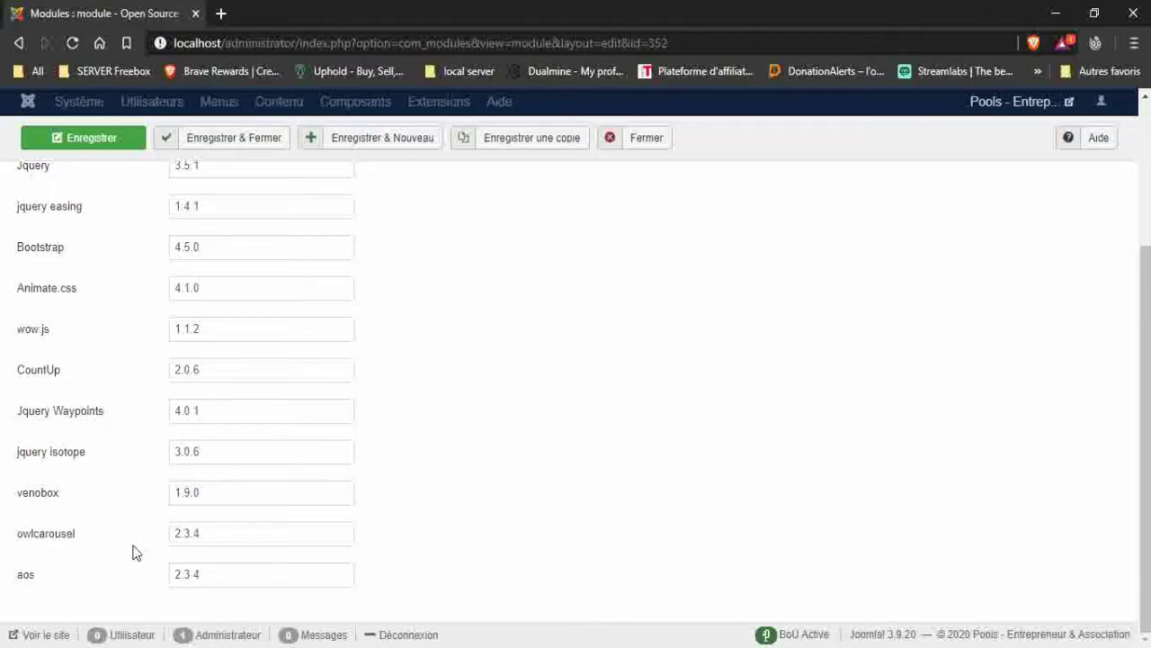
Step: Check the Bootstrap version number configured for the module
scroll(134, 551, up, 1)
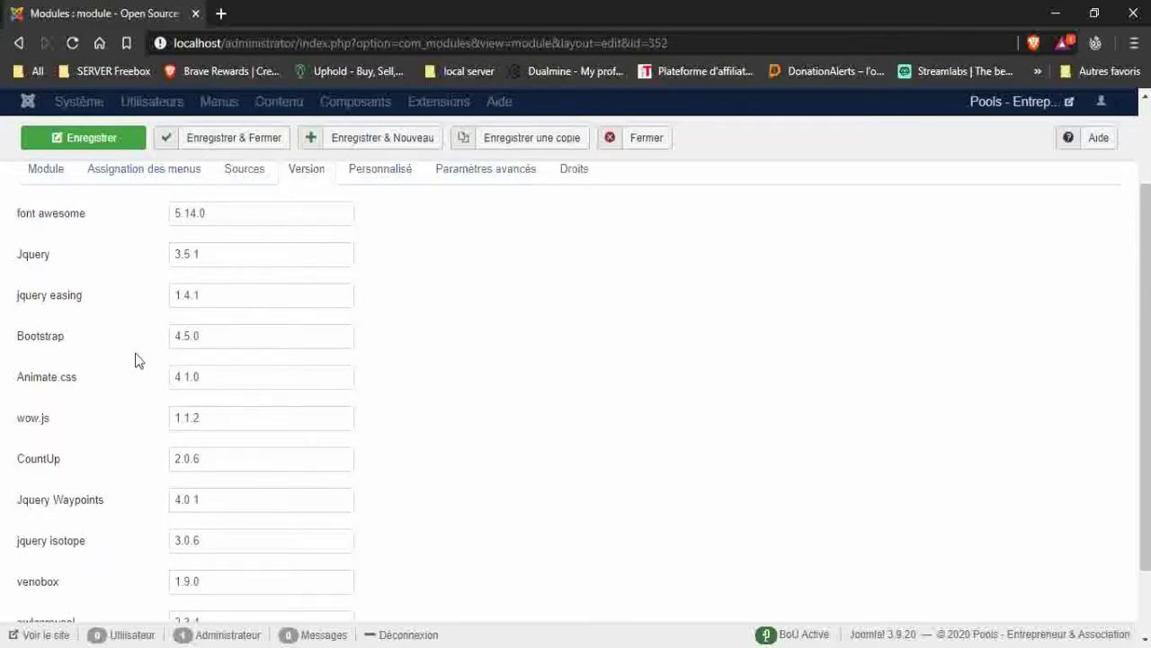
drag(173, 336, 448, 342)
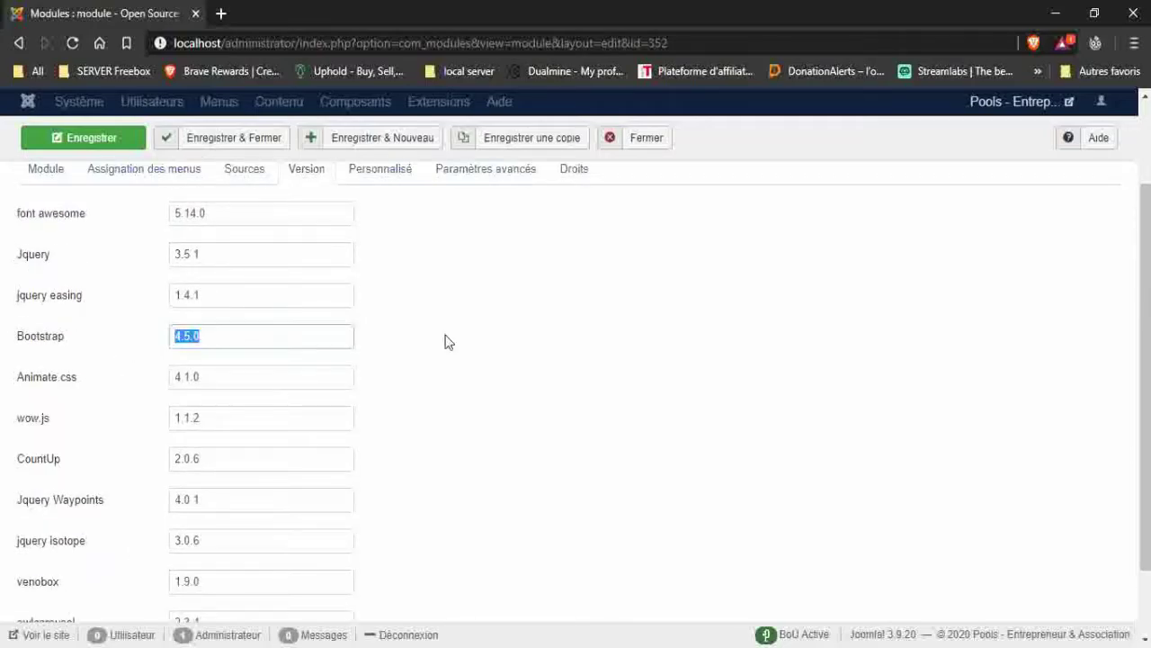
scroll(450, 342, up, 1)
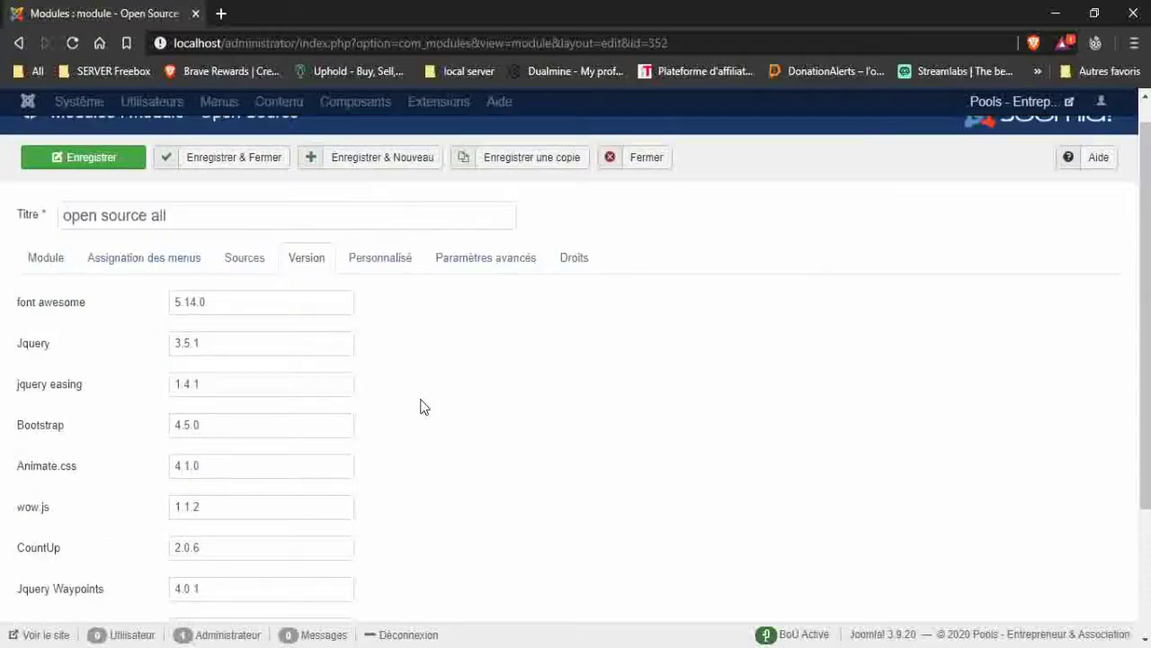
Step: Enlarge the custom code field for the head and enter the comment <!--ADD YOUR SCRIPT HEAD HERE-->
click(385, 272)
click(313, 352)
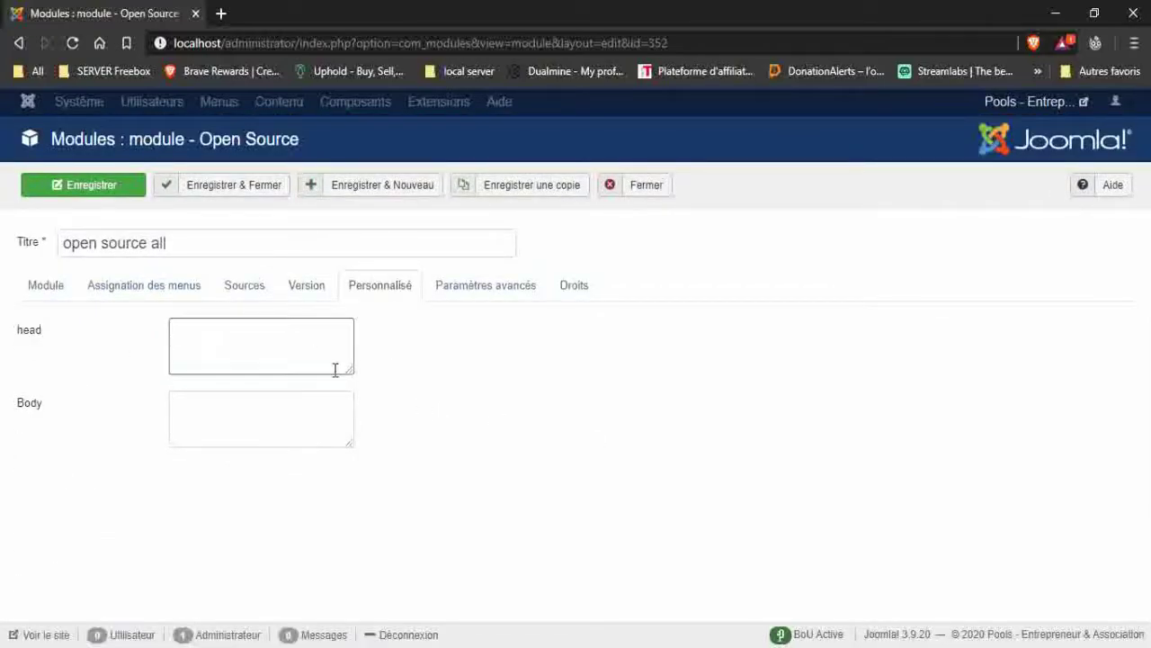
drag(350, 369, 588, 477)
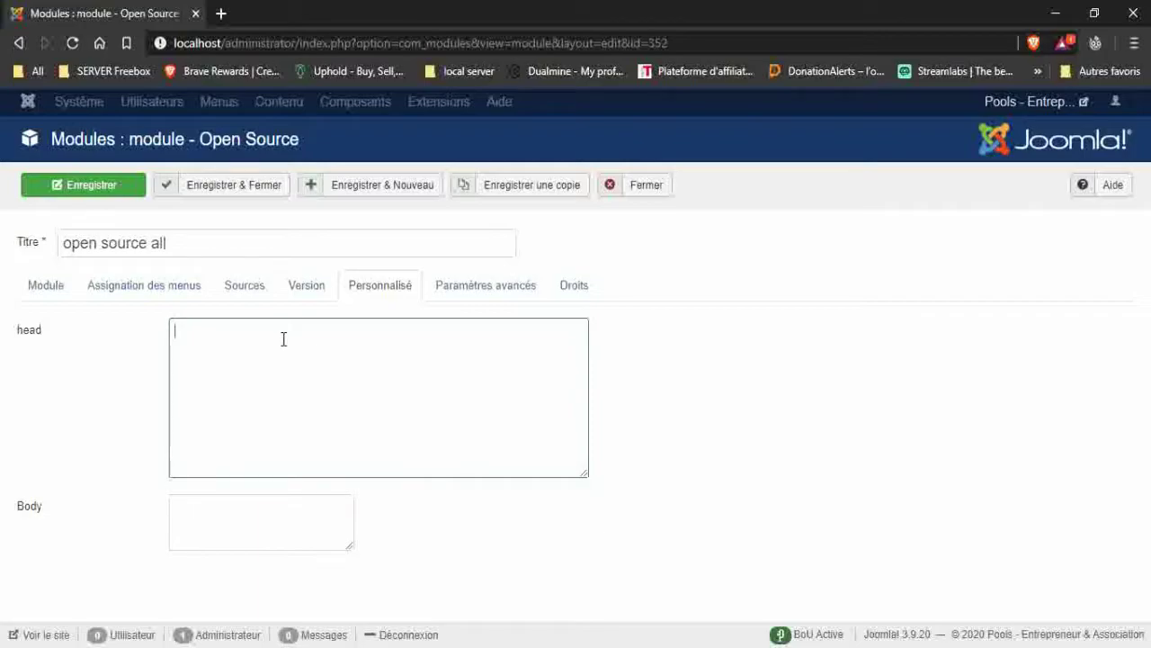
text(<>)
key(Left)
text(!----)
key(Left)
key(Left)
text(ADD YOUR SC)
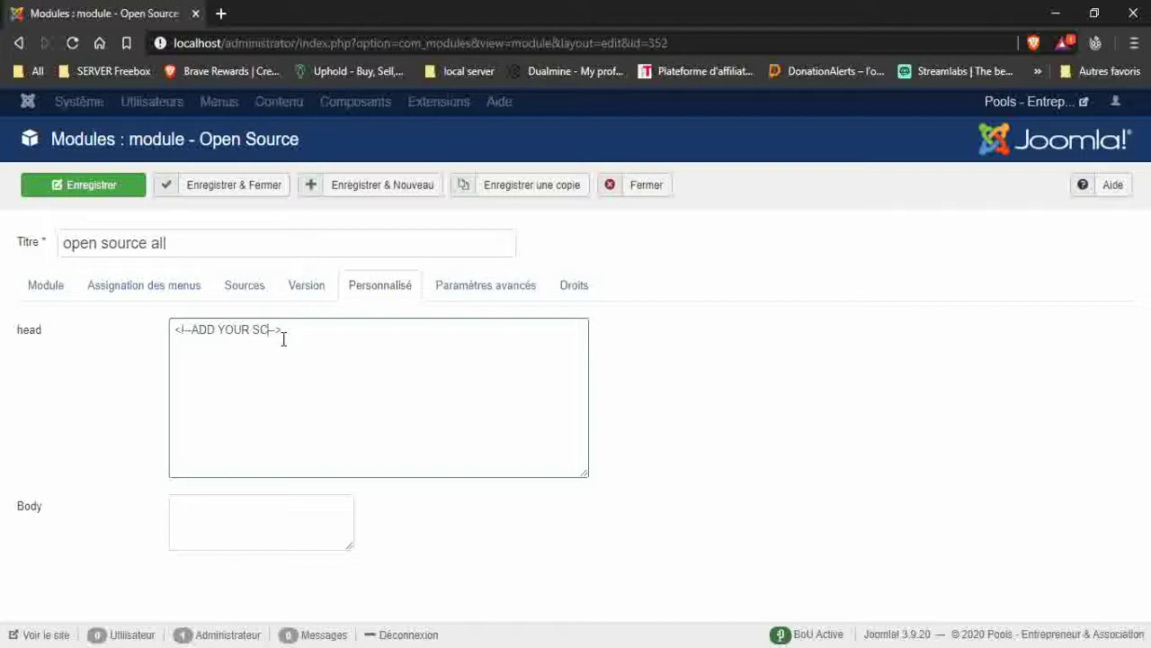
text(RIPT HEAD HERE)
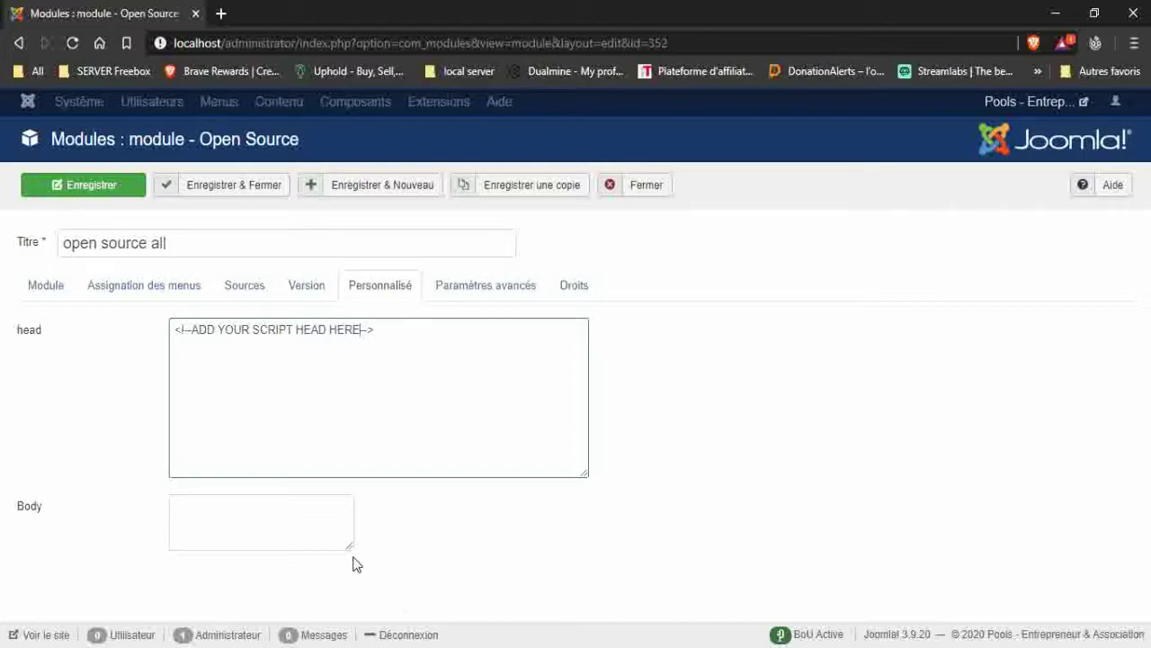
Step: Enlarge the custom code field for the Body and enter the comment <!--ADD YOUR SCRIPT BODY FOOTER HTML-->
drag(350, 545, 589, 641)
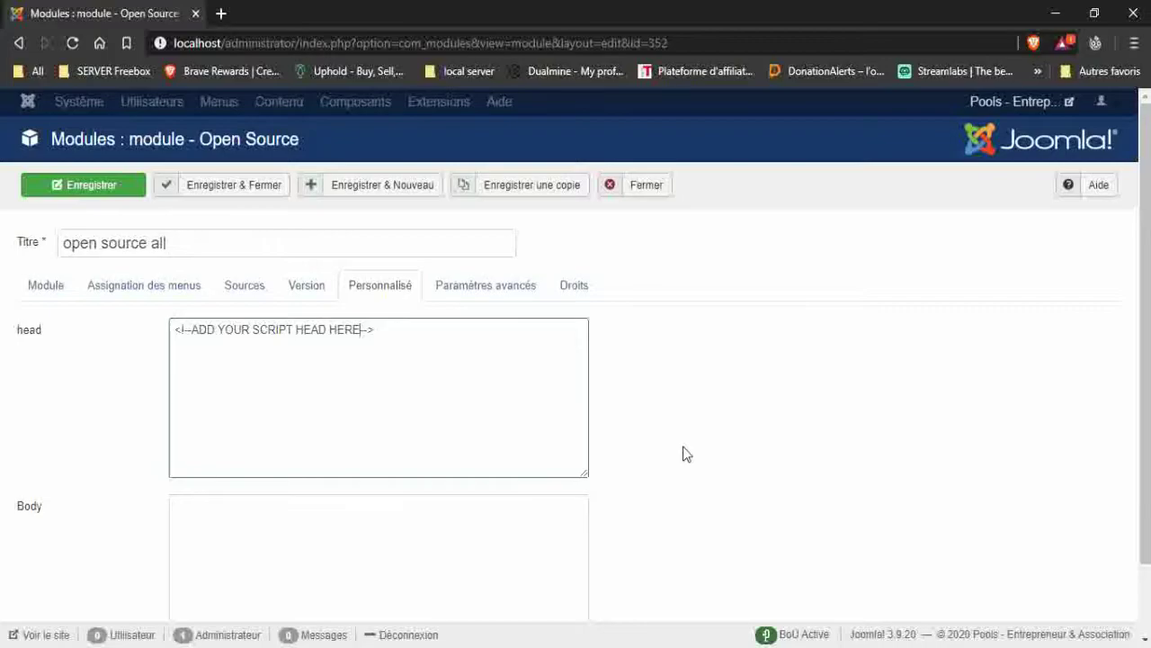
scroll(686, 454, down, 1)
click(375, 467)
text(<!)
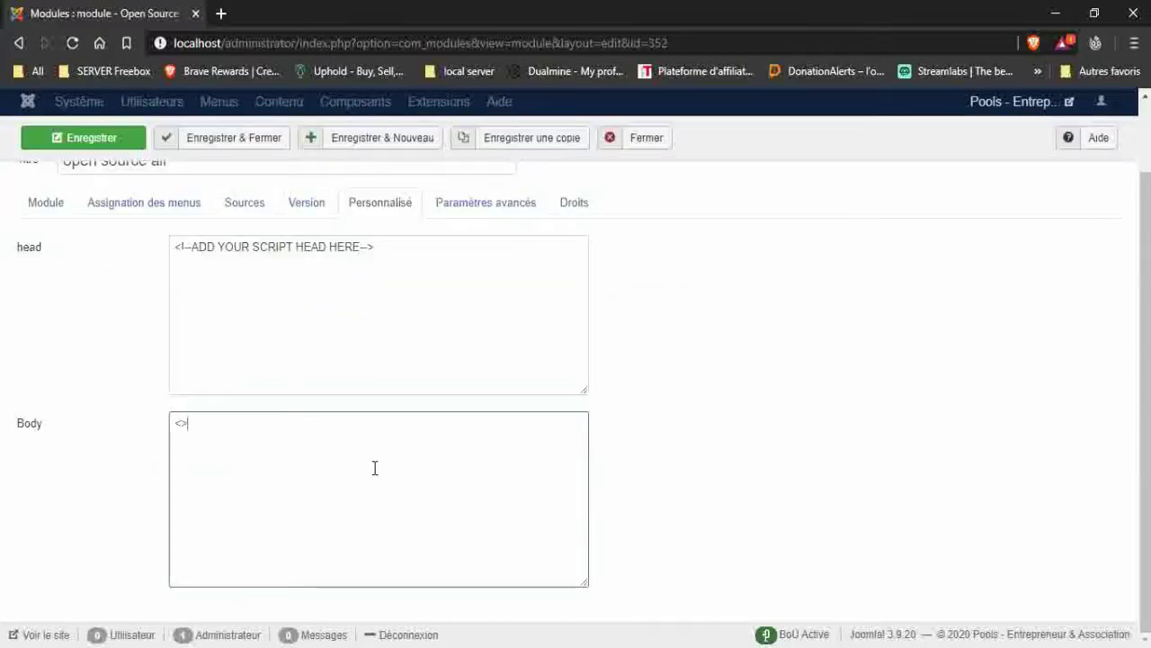
text(-->)
text(--)
text(ADD YOU)
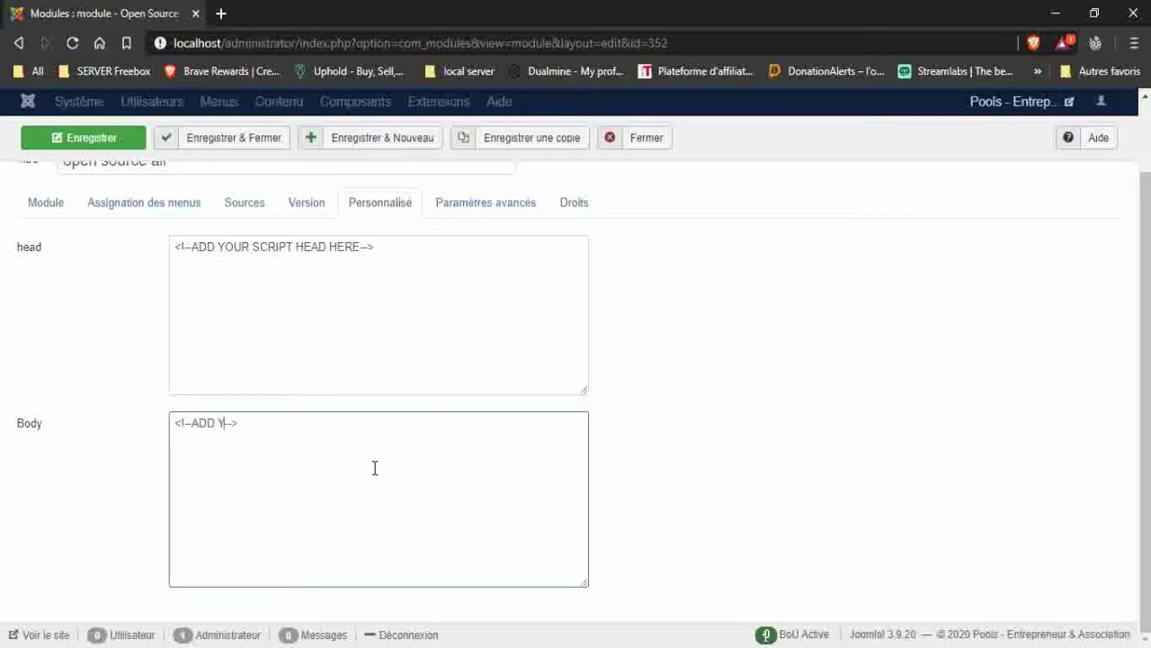
text(R SCRI)
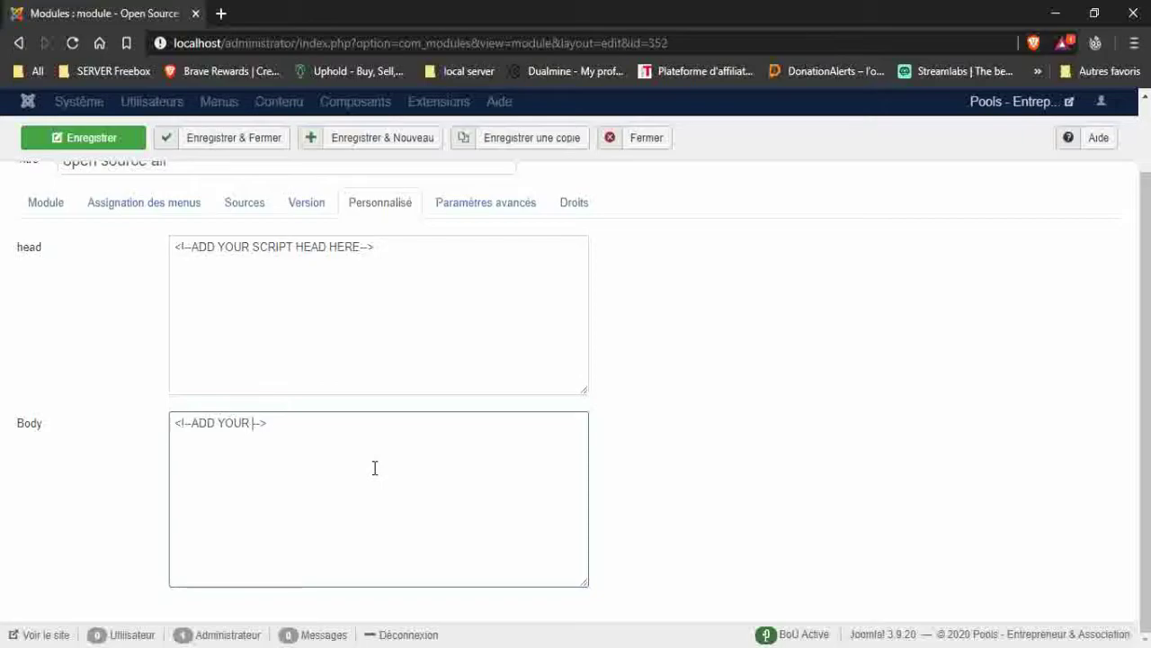
text( T)
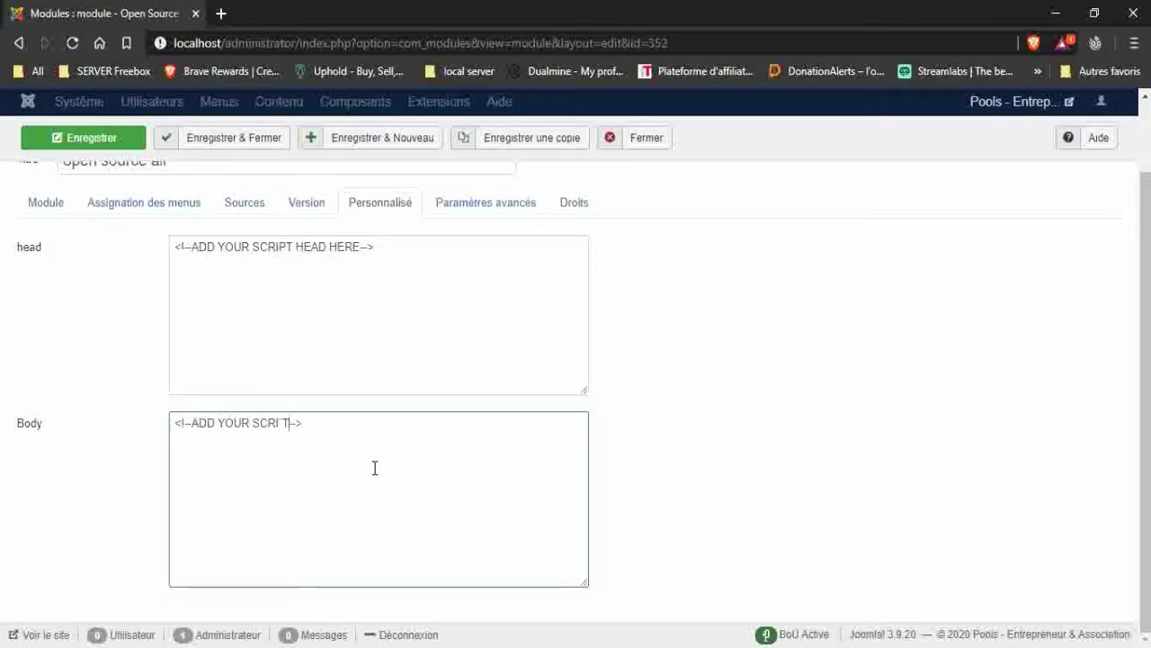
key(BackSpace)
key(BackSpace)
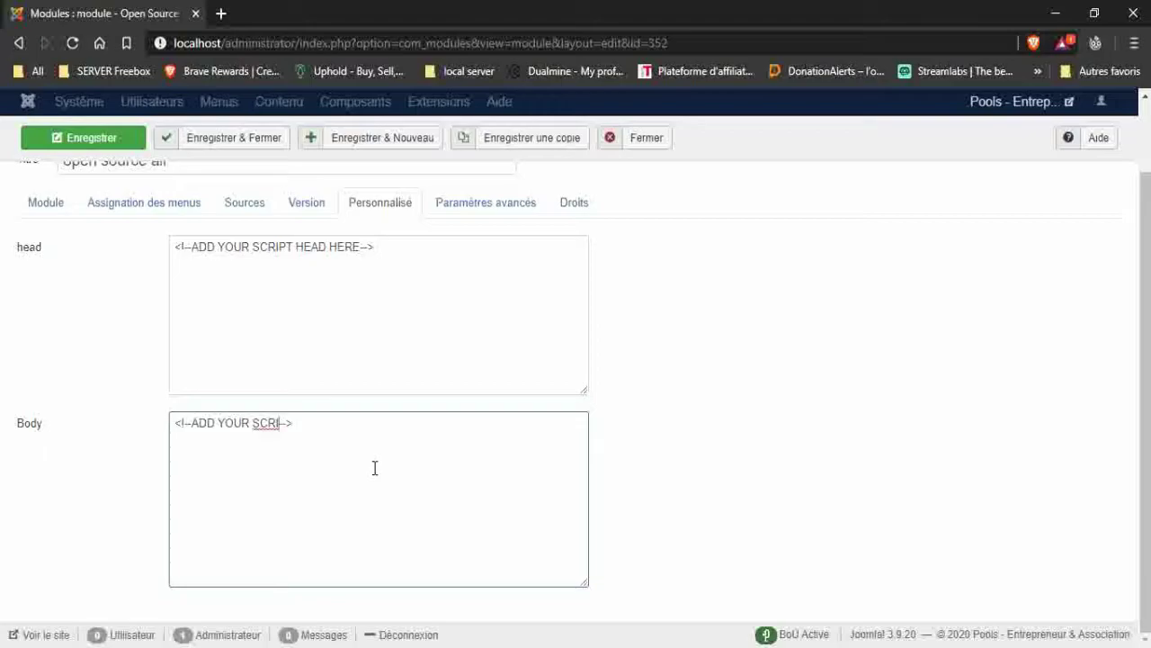
text(PT)
key(BackSpace)
key(BackSpace)
key(BackSpace)
text(P)
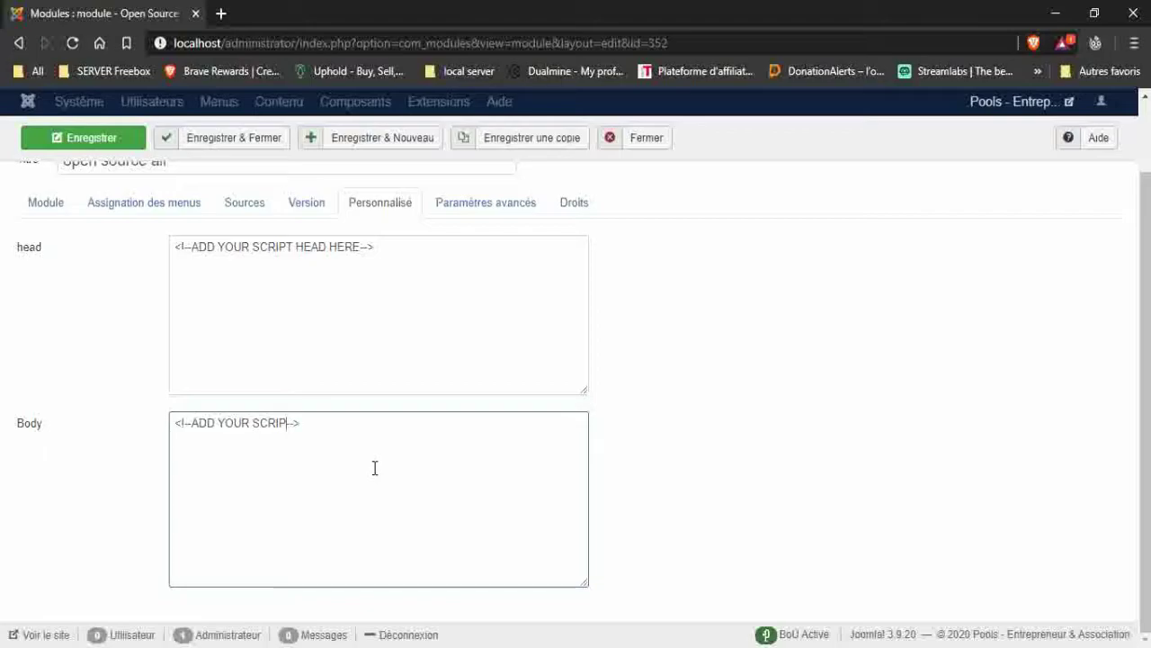
text(T )
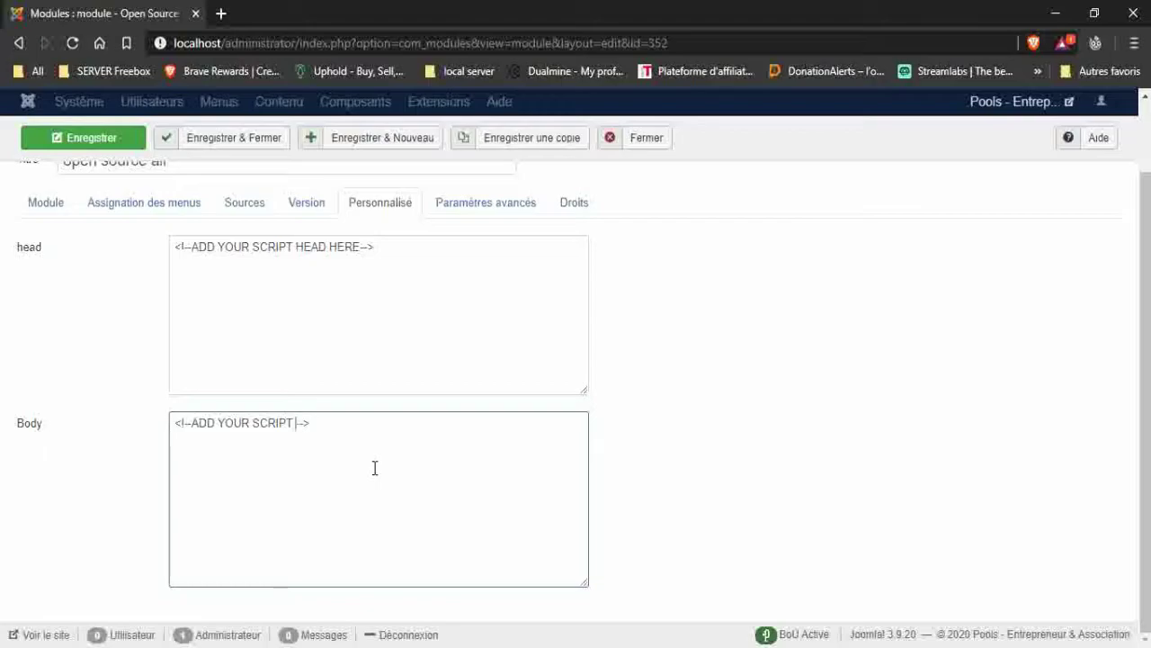
text(BODY FOOTER HTML)
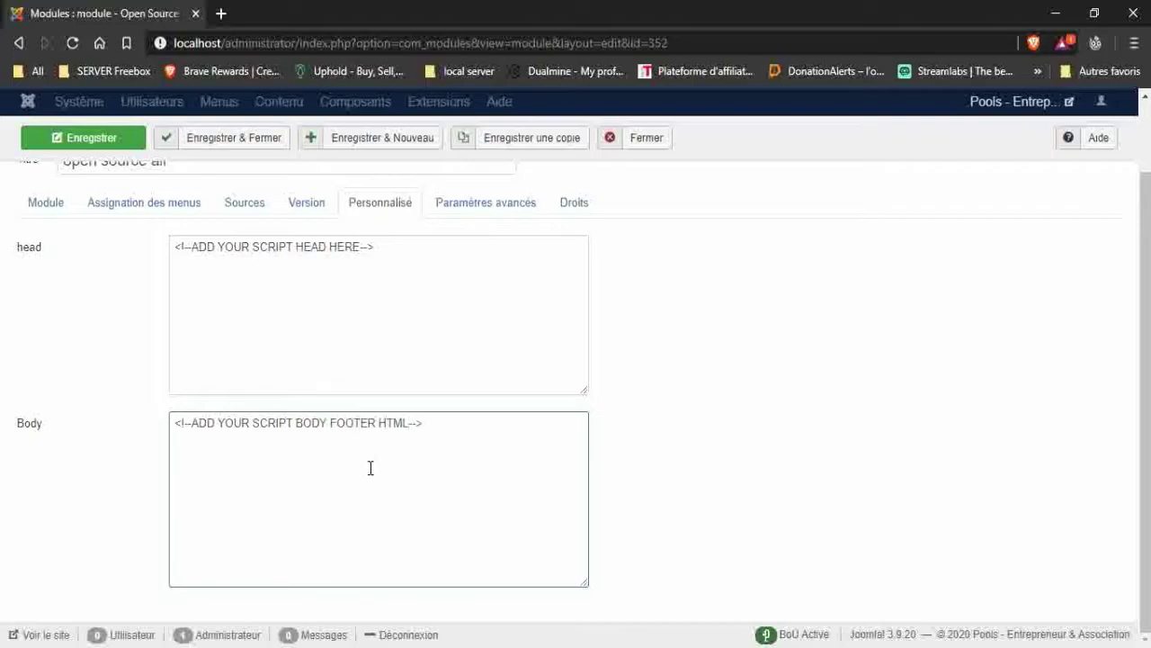
Step: Add " JS/CSS" to the end of the head comment's text and "/JS" to the end of the Body comment's text
click(360, 247)
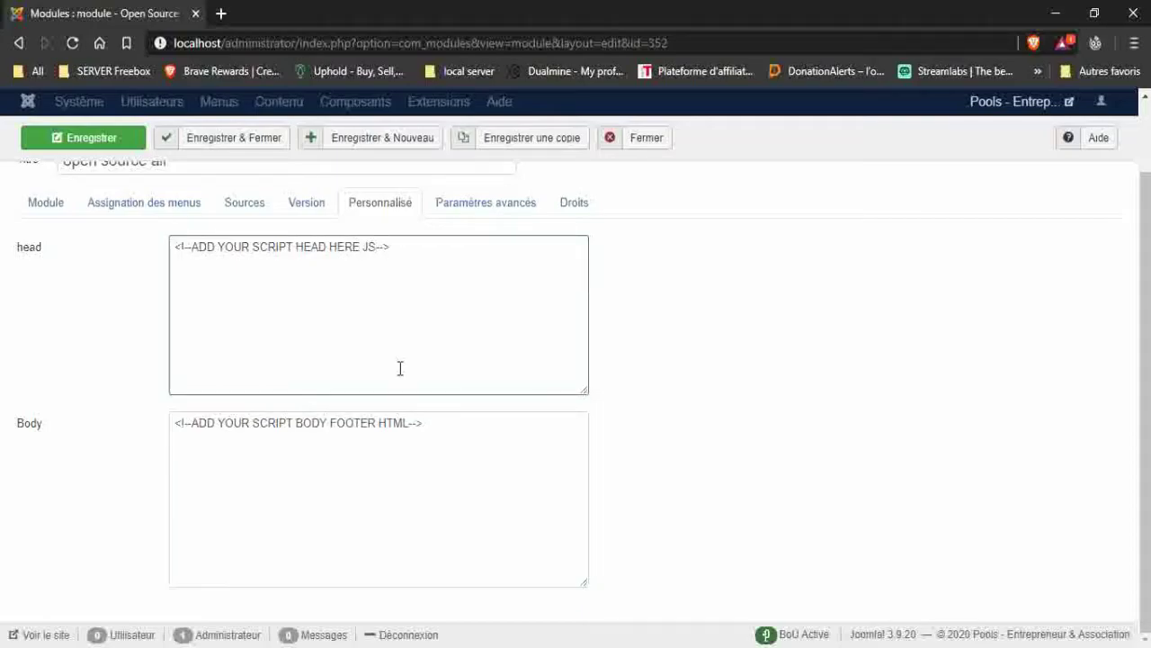
text(/CSS)
click(410, 445)
text(/)
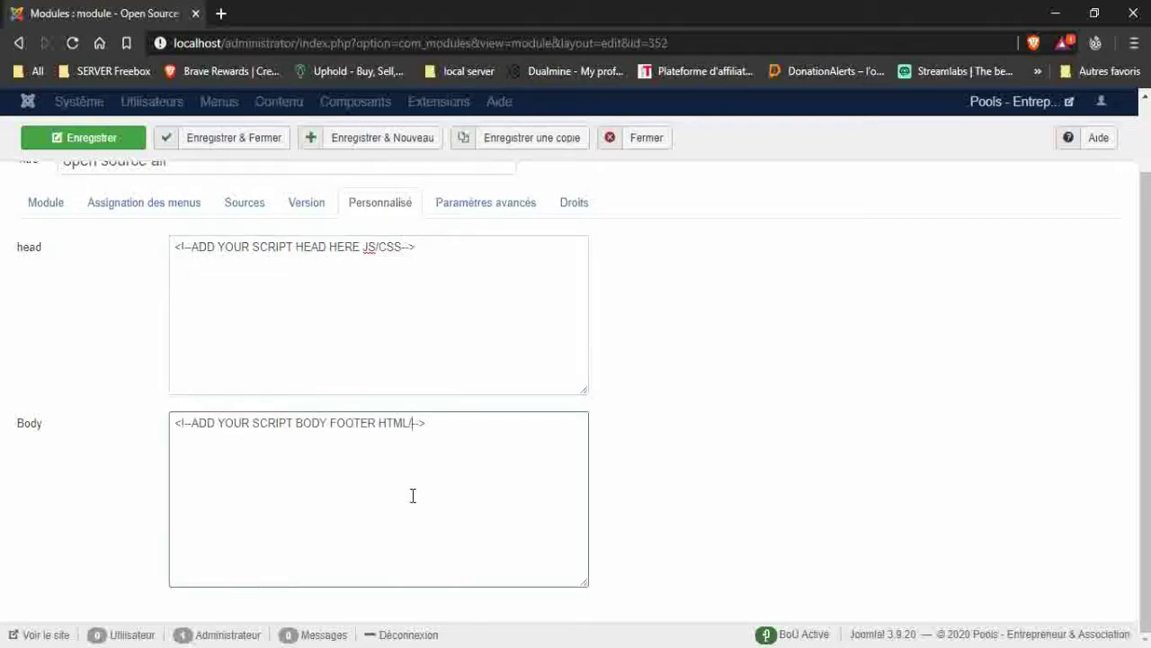
text(JS)
Step: Check the module's advanced parameters, and save and close the module
click(496, 209)
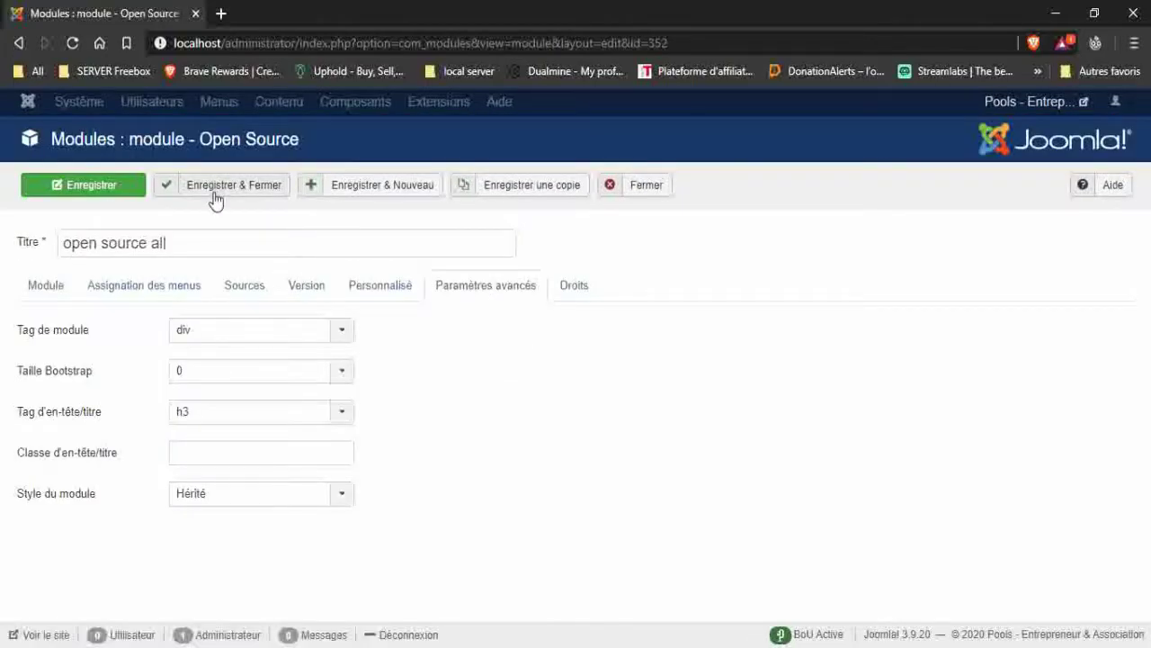
click(243, 200)
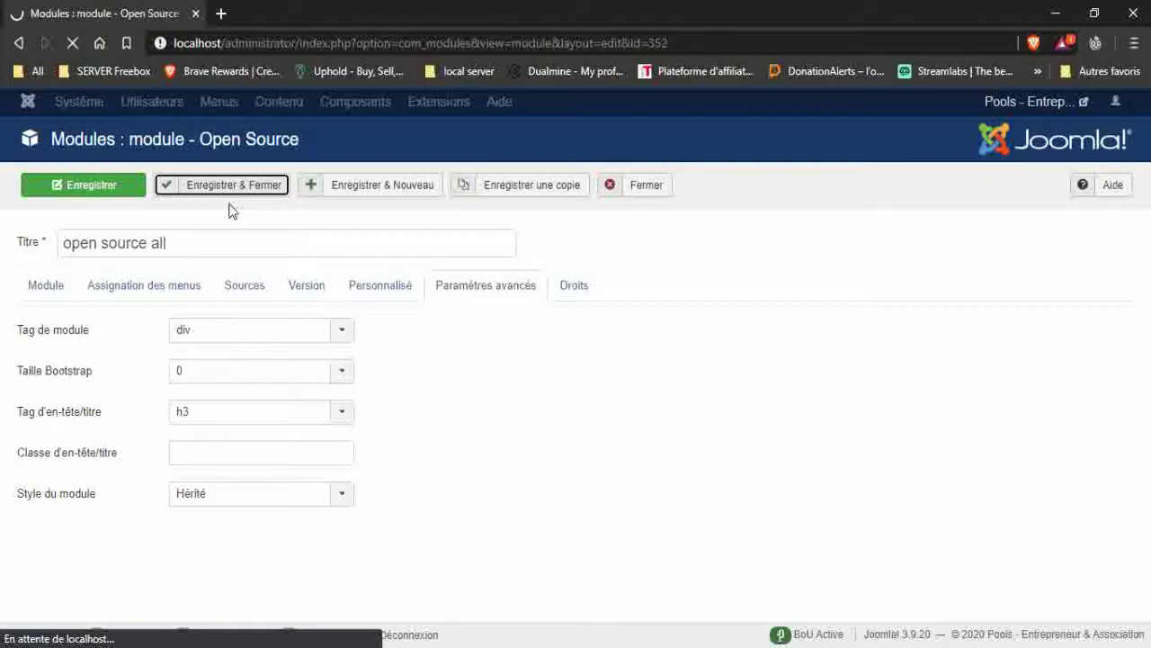
right_click(229, 210)
key(Escape)
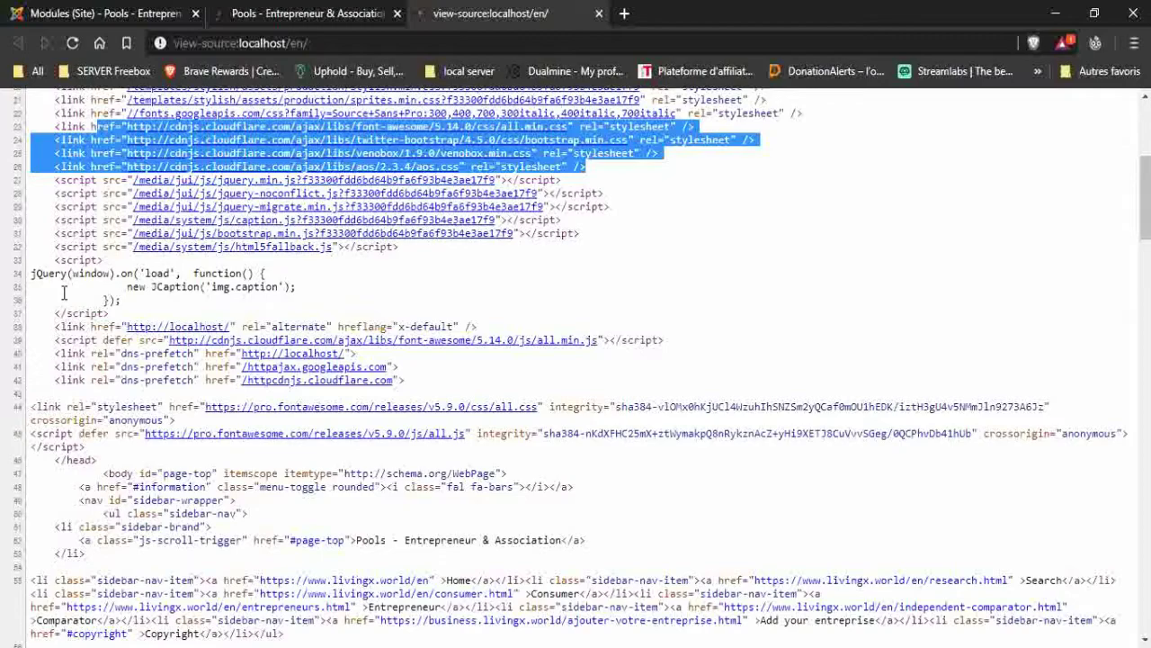
Step: Examine the head section of the site's page source for the cdnjs stylesheet and script links loaded by the module
scroll(64, 292, down, 3)
scroll(63, 292, up, 2)
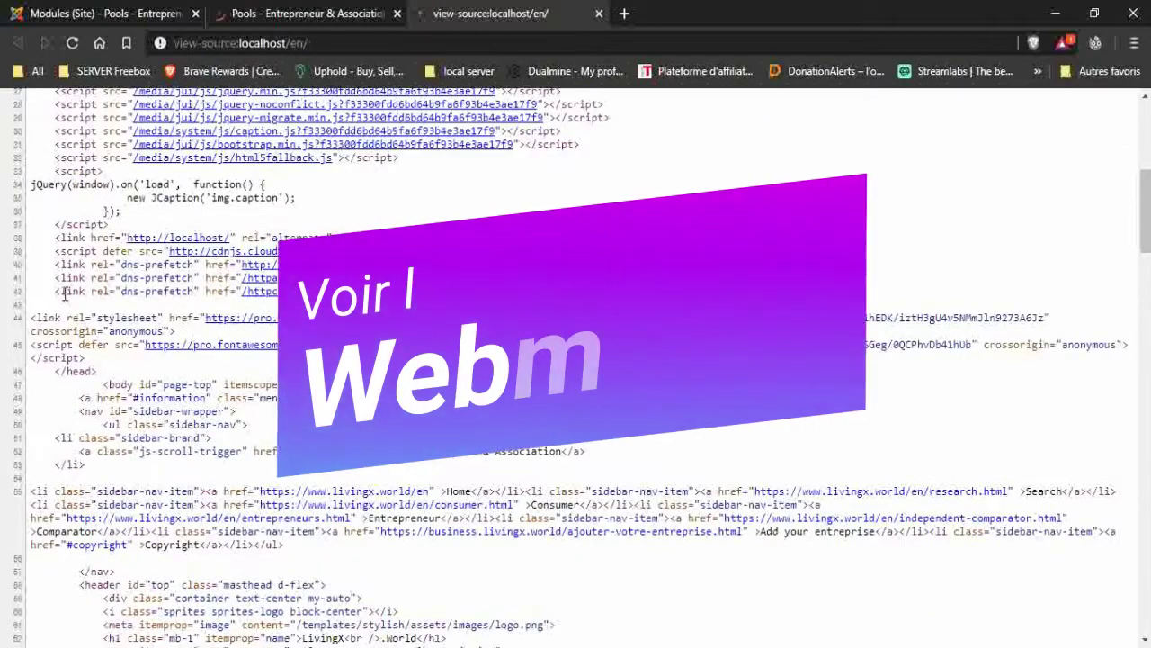
scroll(64, 292, up, 2)
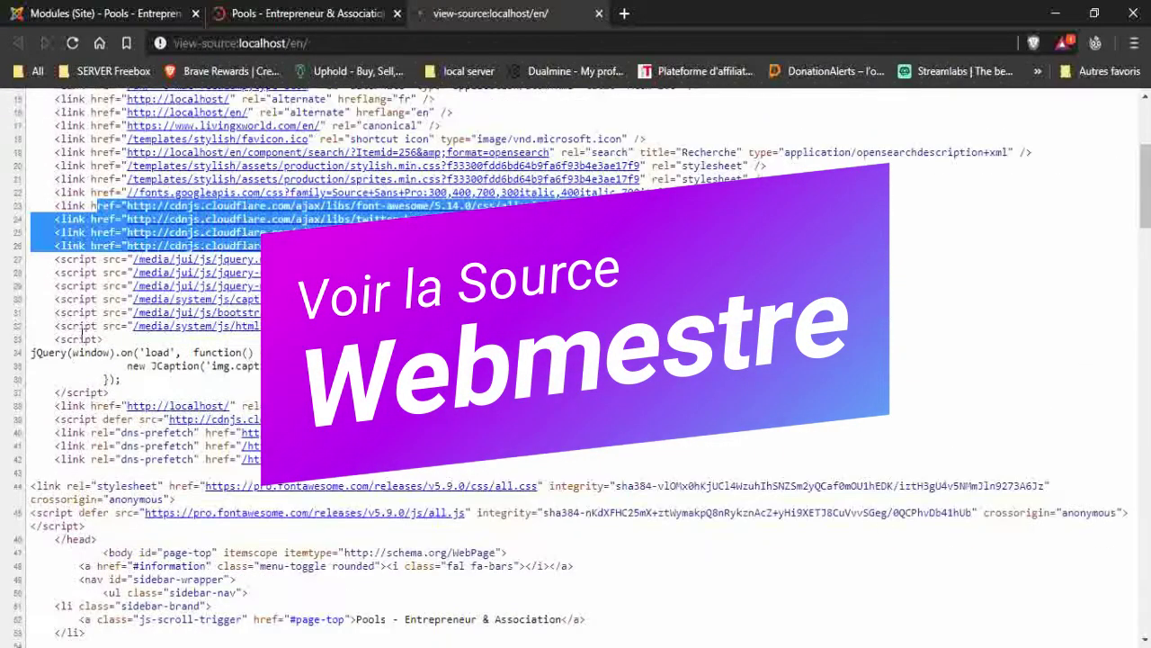
scroll(90, 270, up, 1)
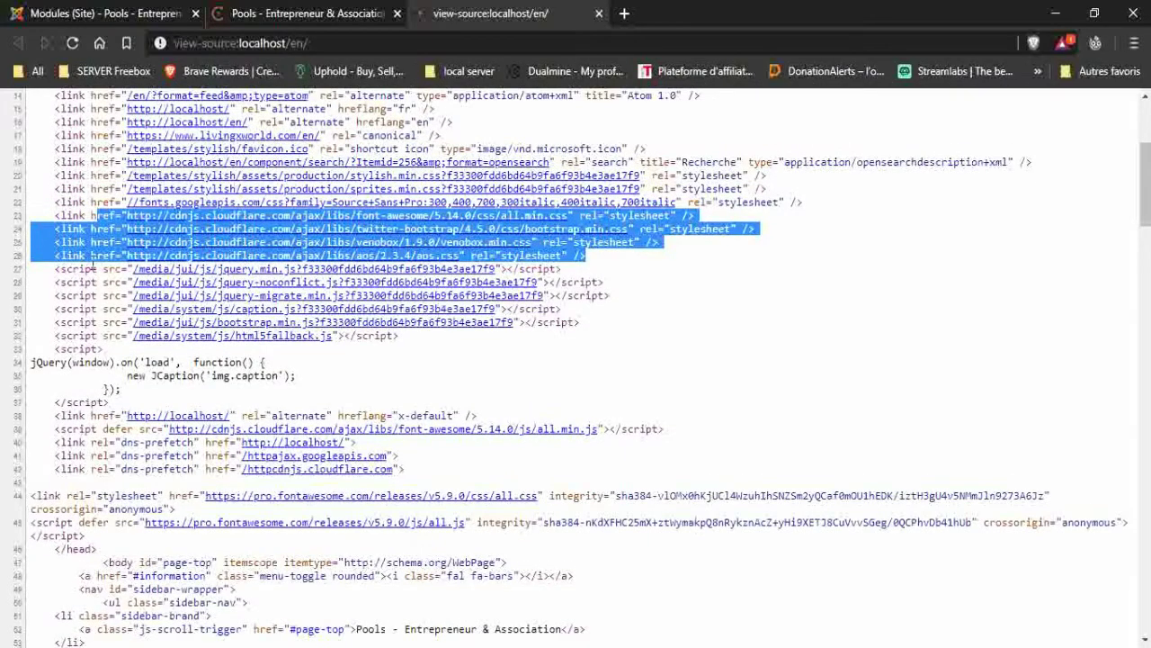
scroll(92, 266, up, 3)
scroll(92, 268, down, 1)
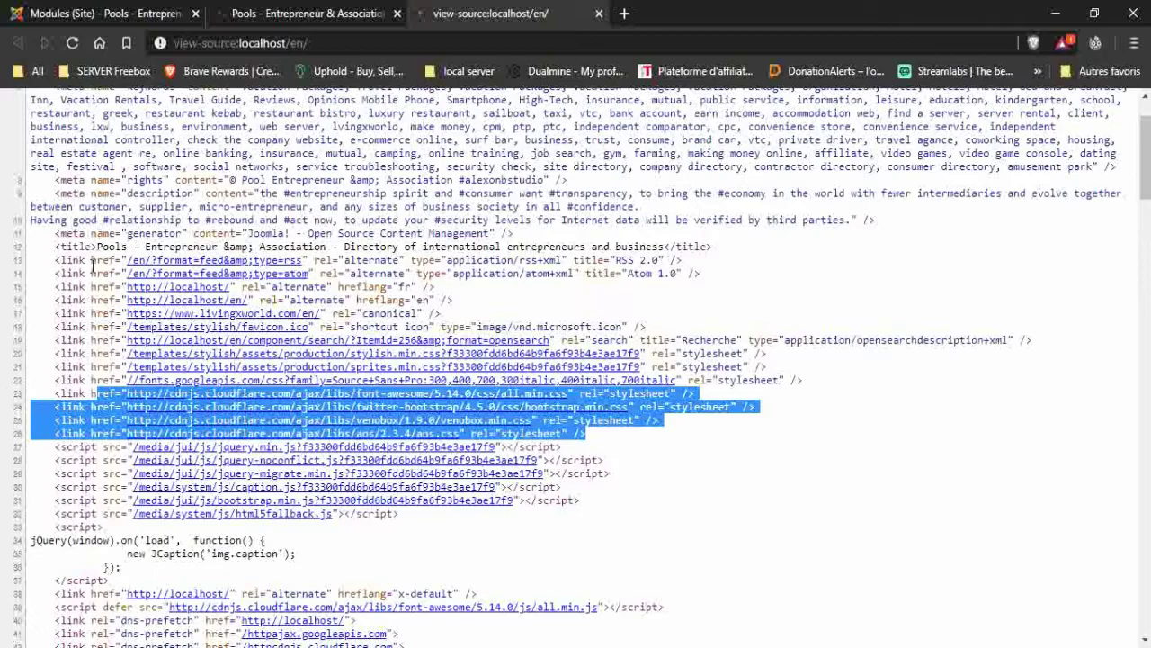
scroll(91, 266, down, 1)
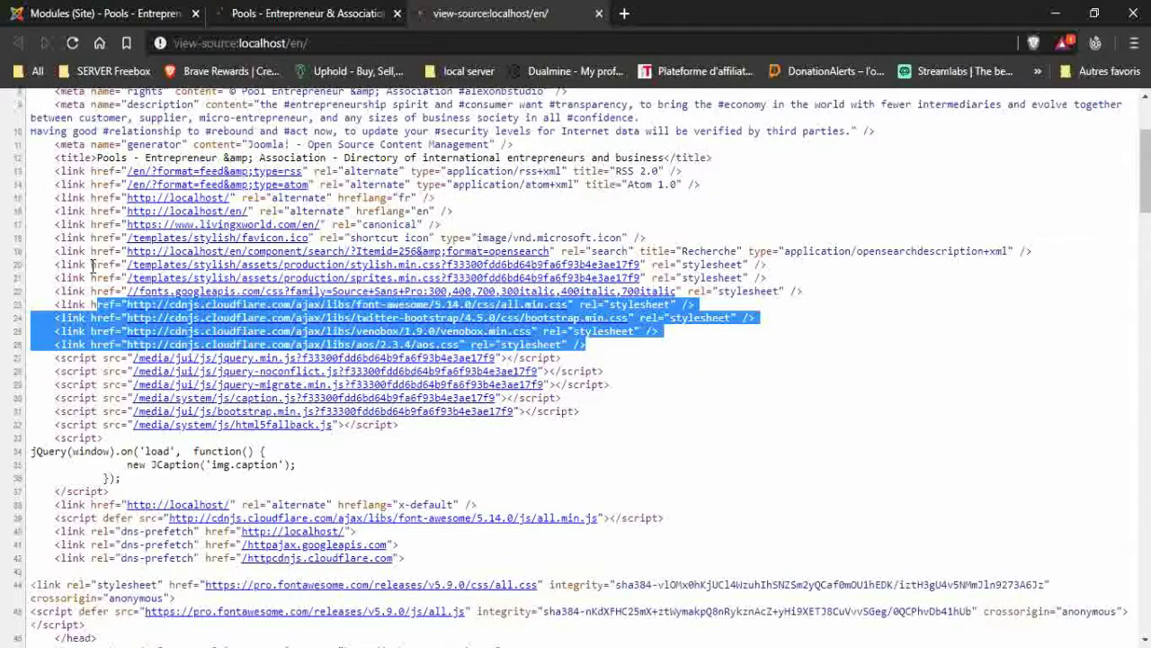
scroll(93, 268, down, 3)
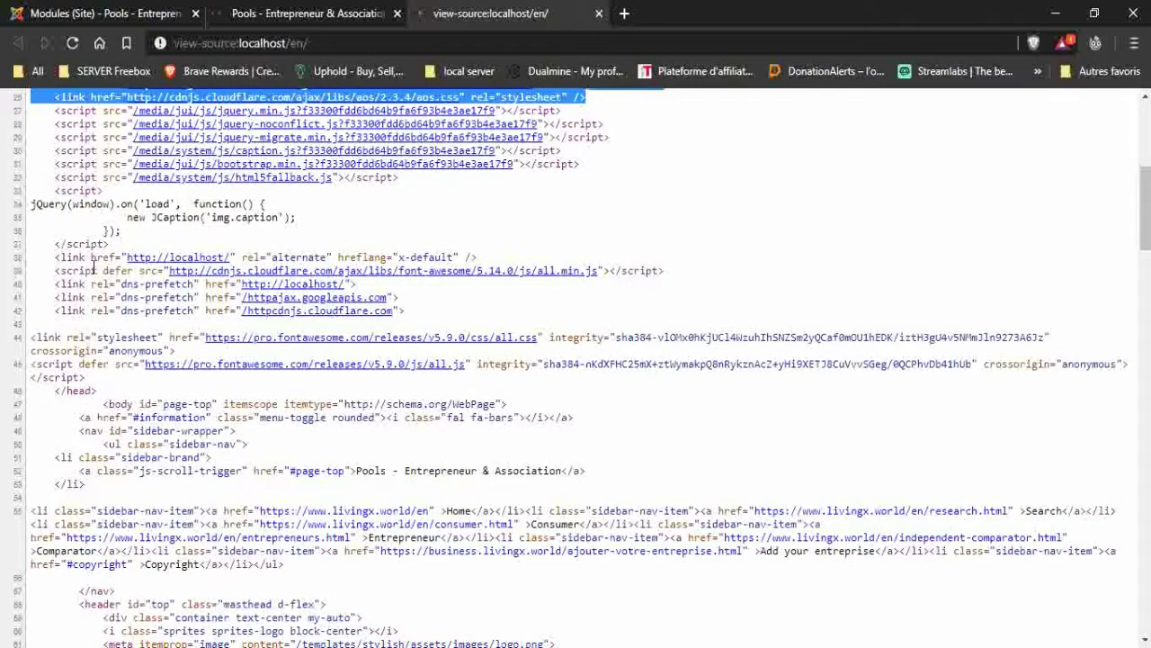
Step: Examine the cdnjs library scripts between the footer and the closing body tag in the page source
scroll(93, 268, down, 5)
scroll(97, 274, down, 10)
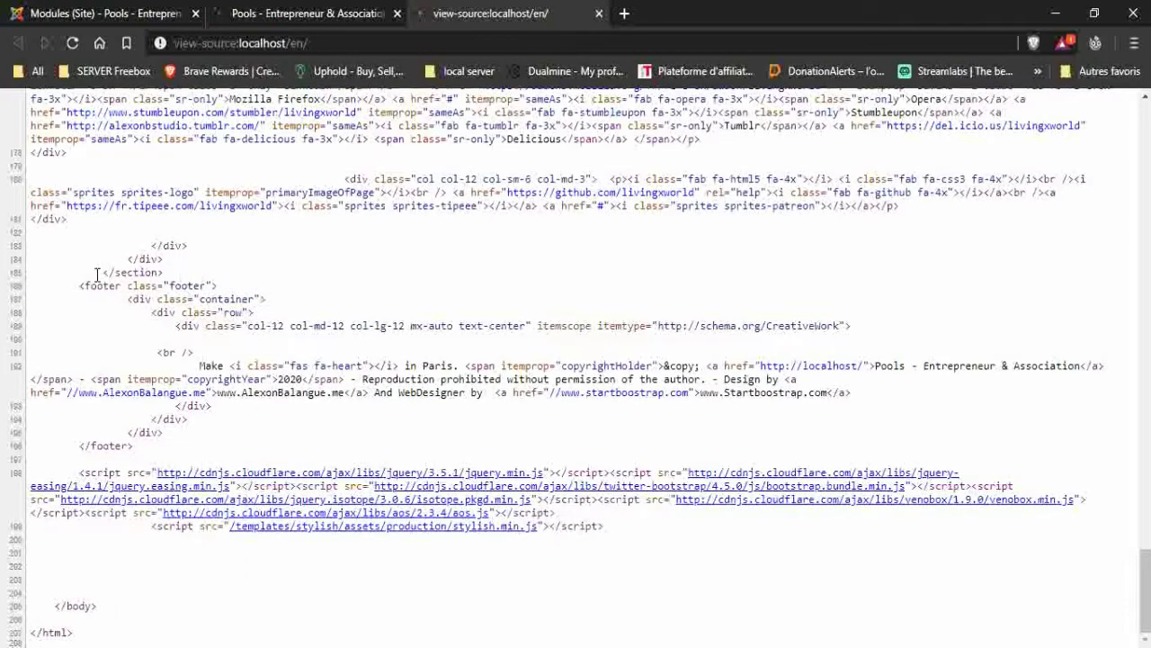
scroll(97, 274, up, 3)
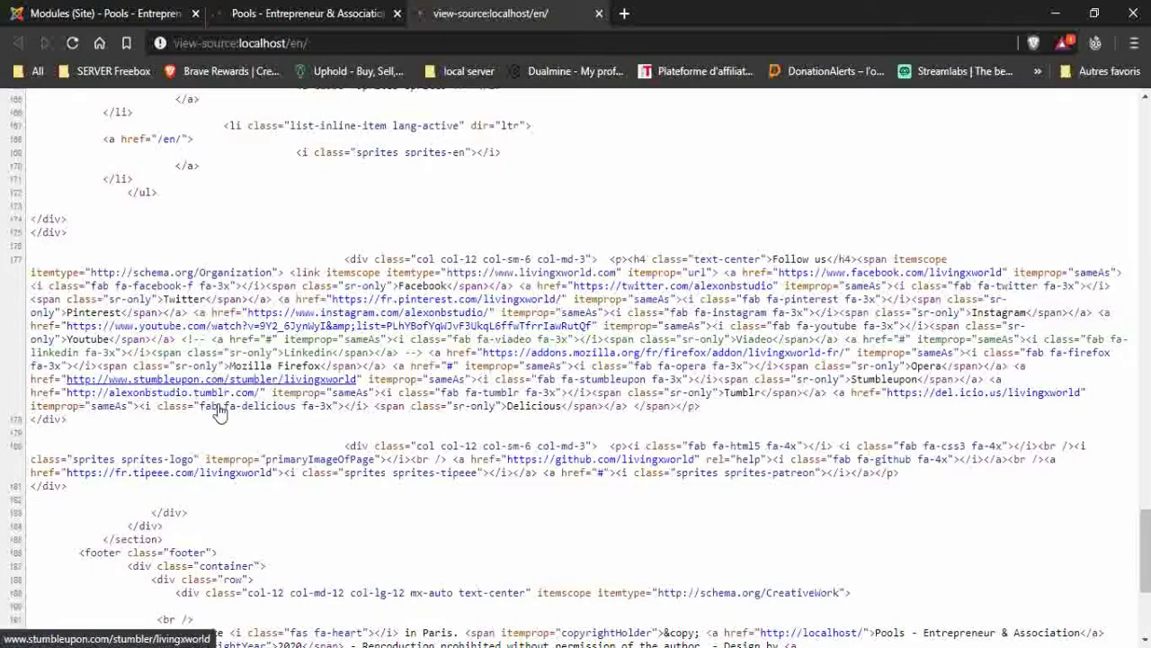
scroll(221, 423, down, 3)
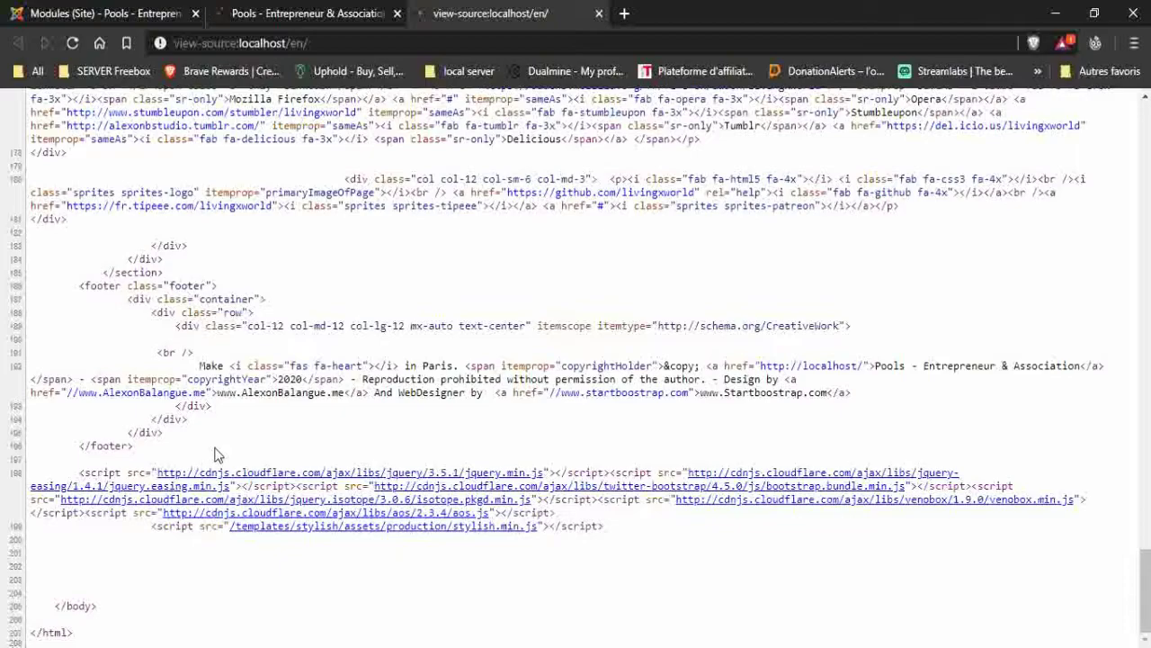
drag(132, 477, 765, 485)
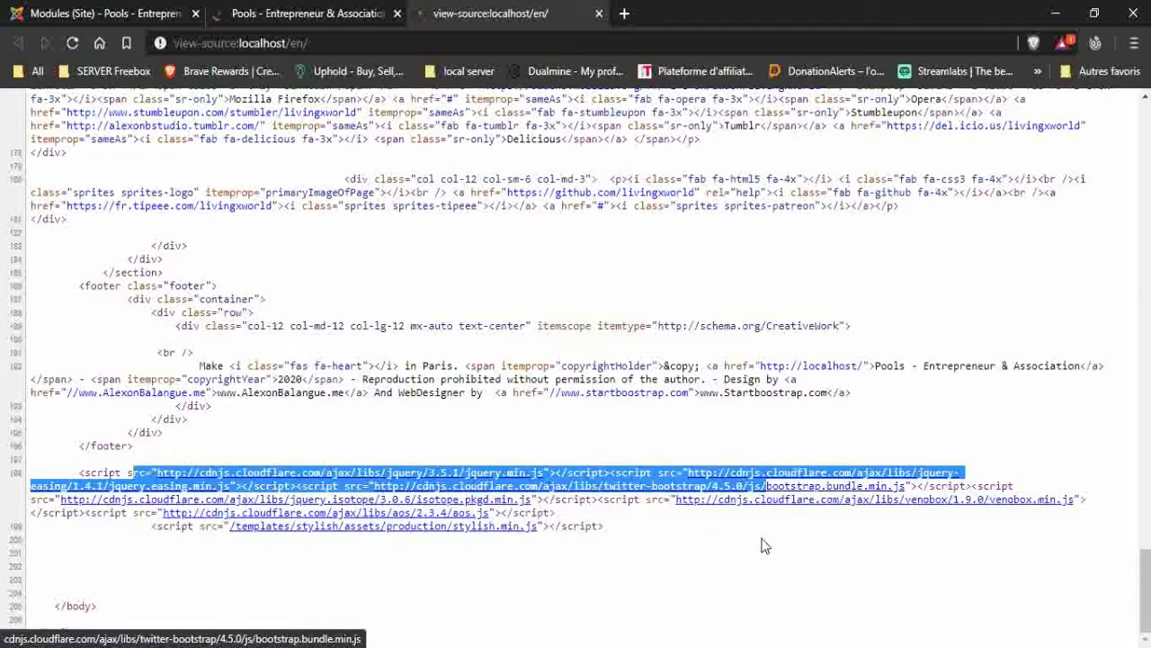
click(633, 551)
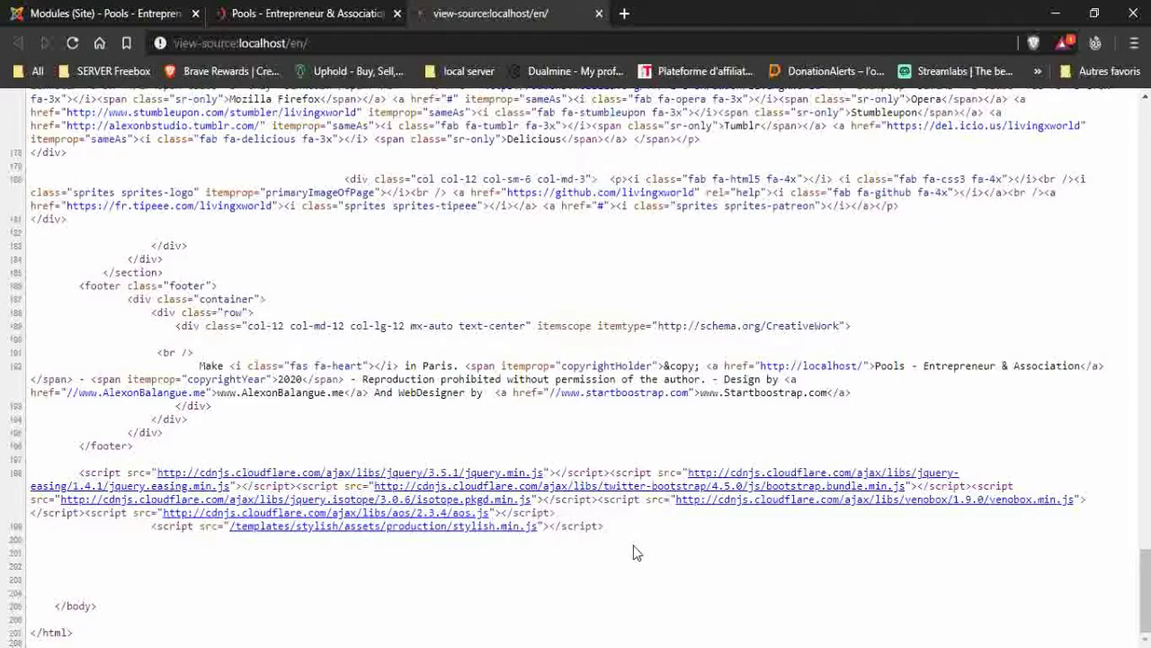
drag(641, 521, 127, 472)
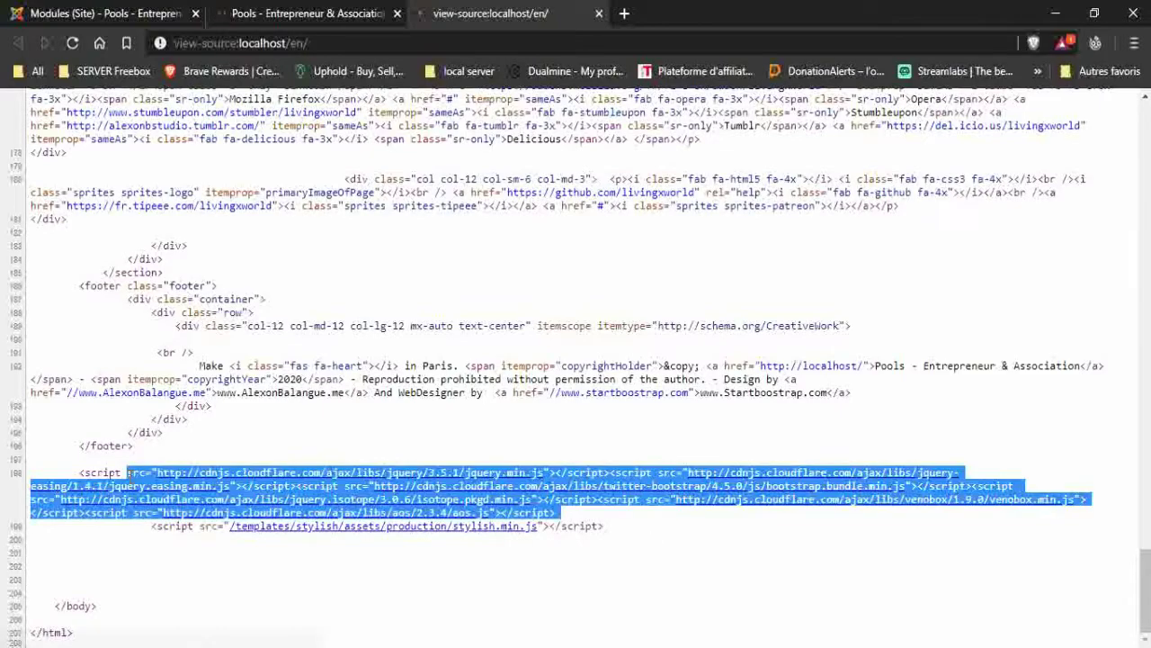
click(430, 392)
scroll(429, 391, up, 2)
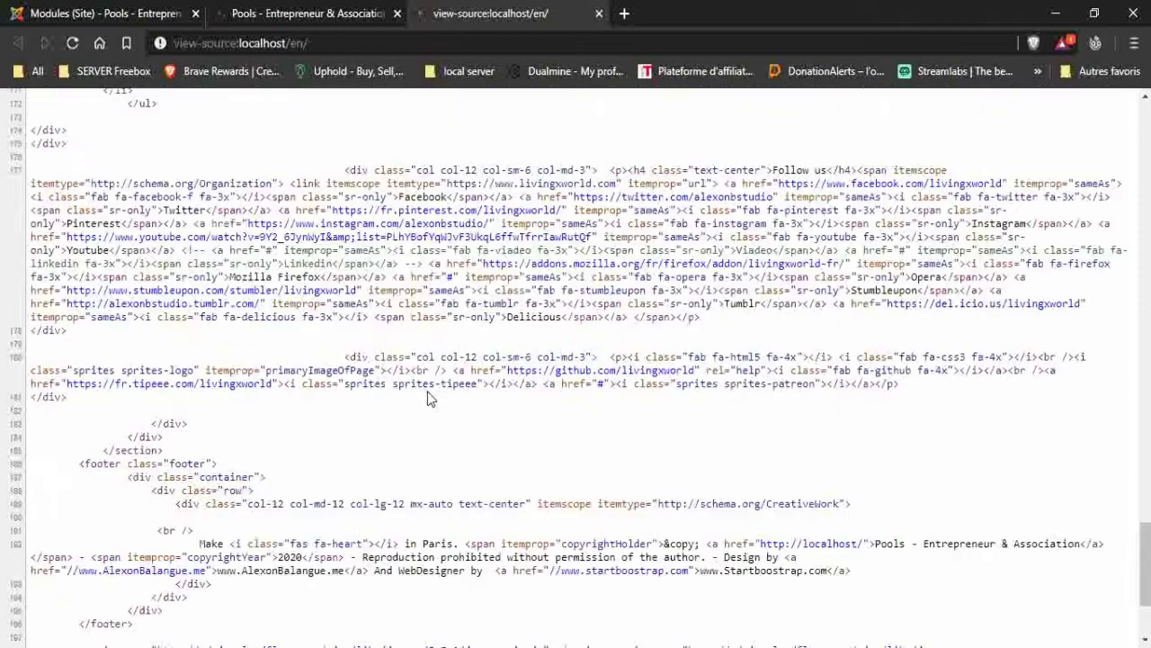
scroll(427, 396, up, 3)
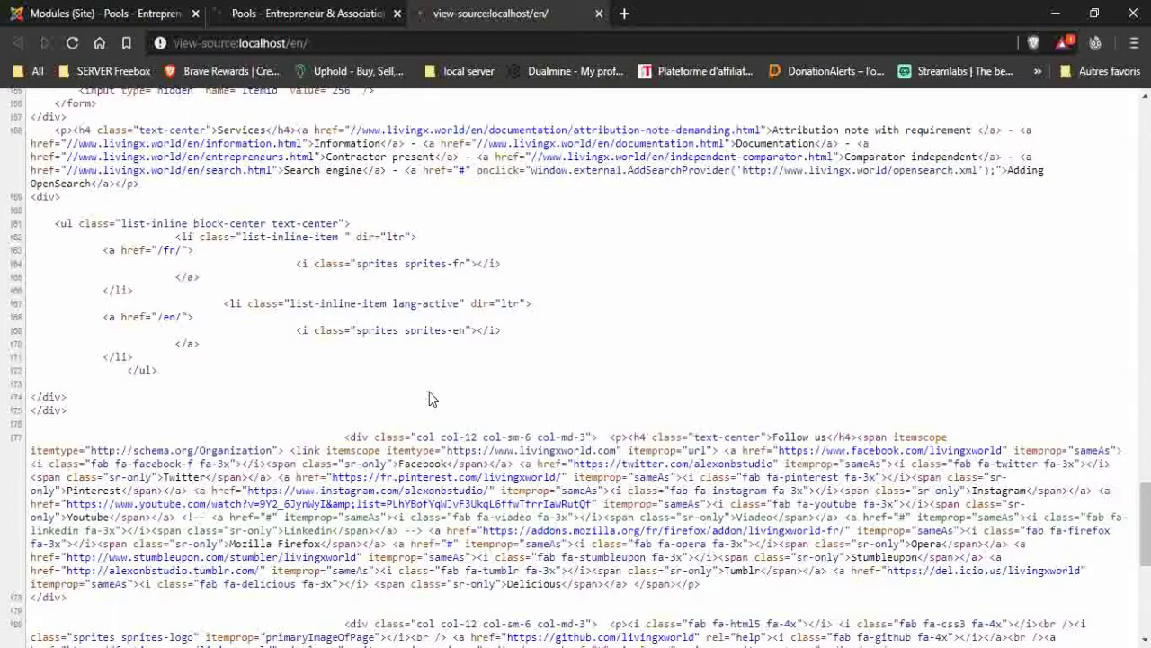
Step: Review the page source's head section again for the Font Awesome, dns-prefetch and other script and stylesheet links
scroll(429, 398, up, 5)
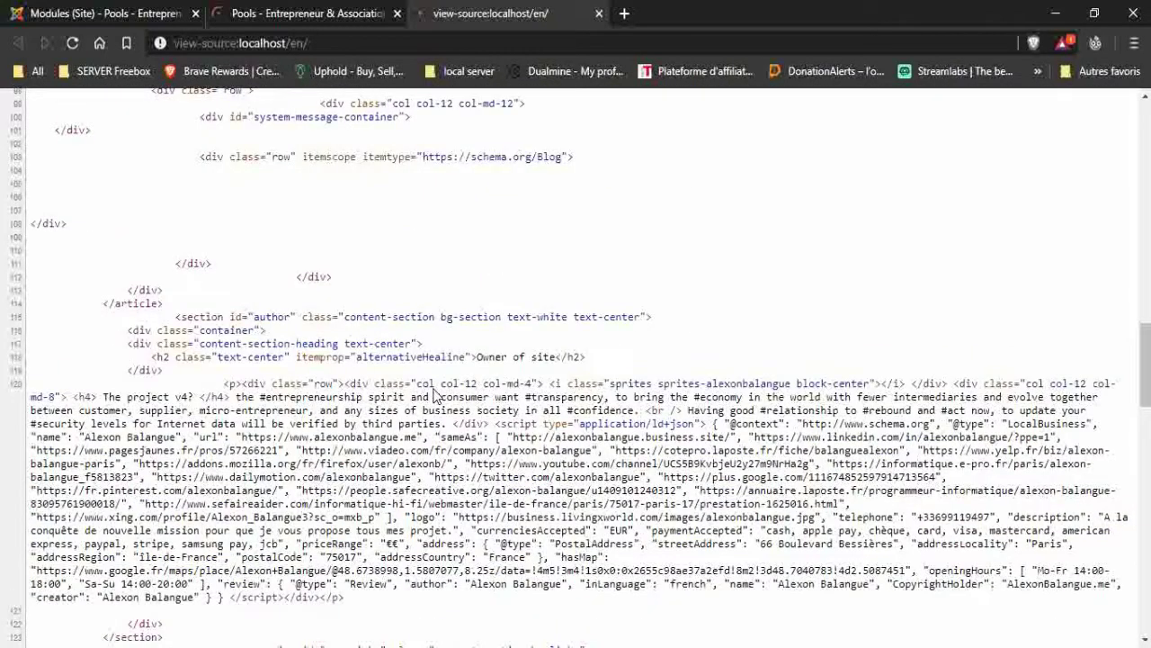
scroll(434, 396, up, 3)
scroll(434, 396, up, 5)
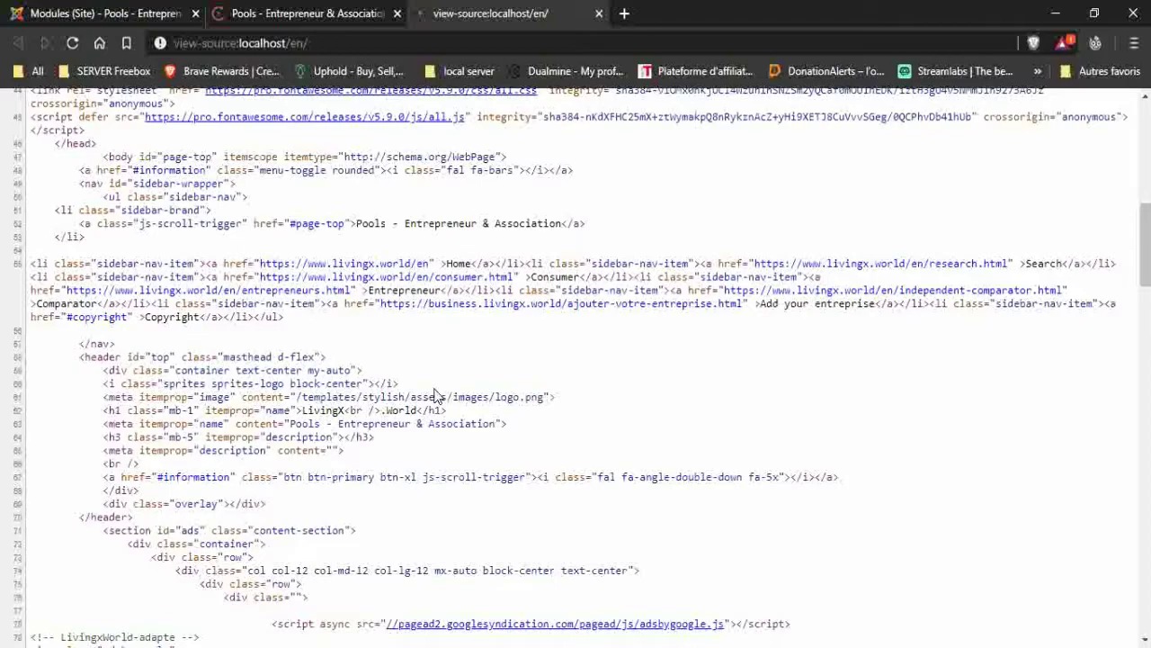
scroll(435, 396, up, 2)
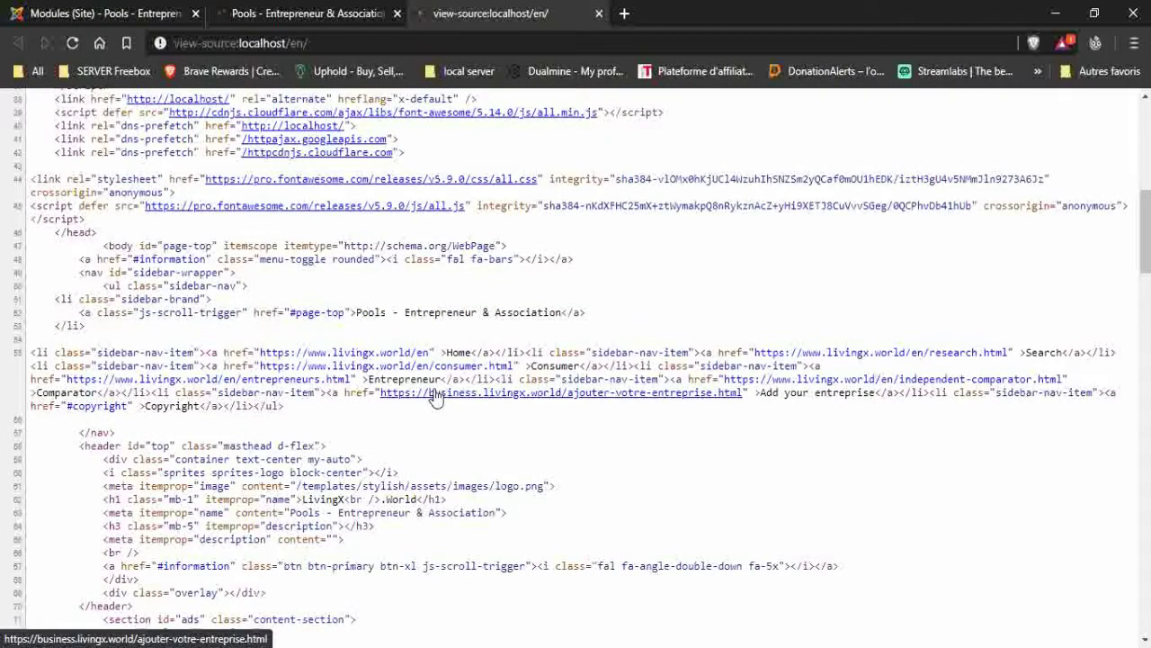
scroll(435, 395, up, 2)
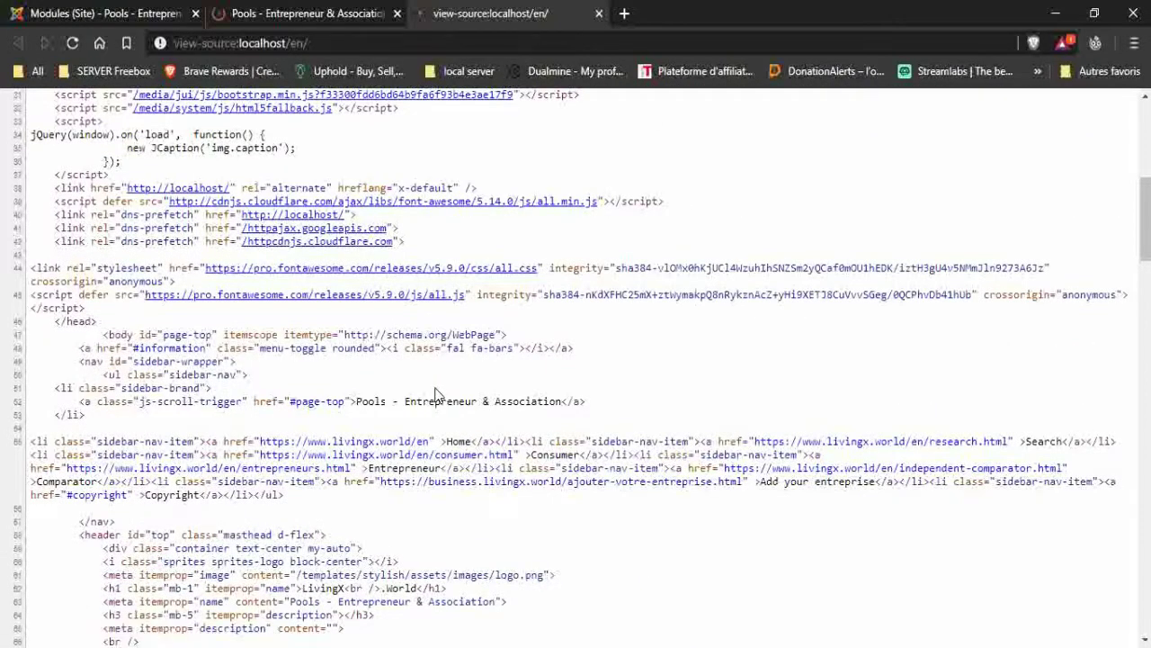
scroll(434, 396, up, 2)
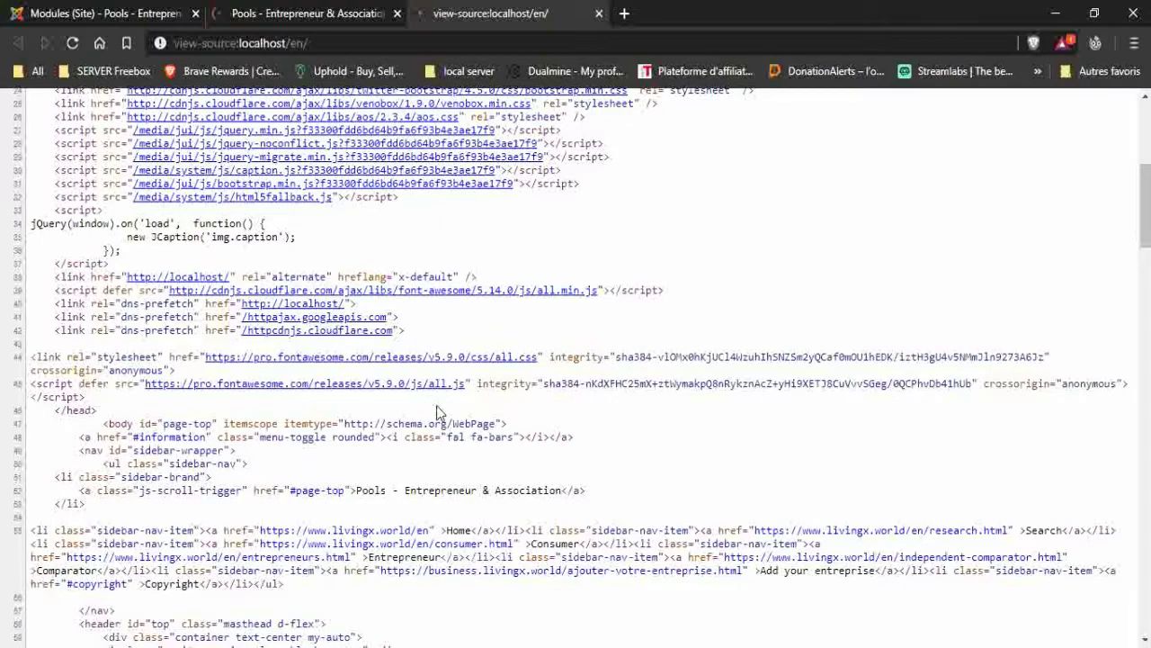
scroll(439, 412, up, 4)
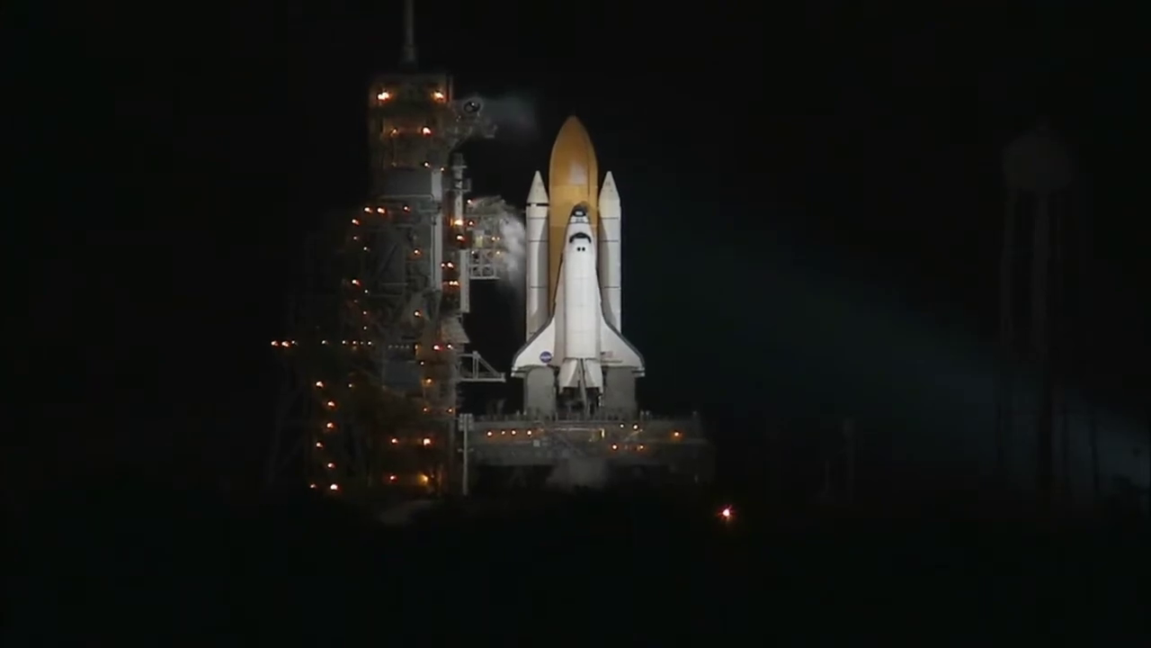